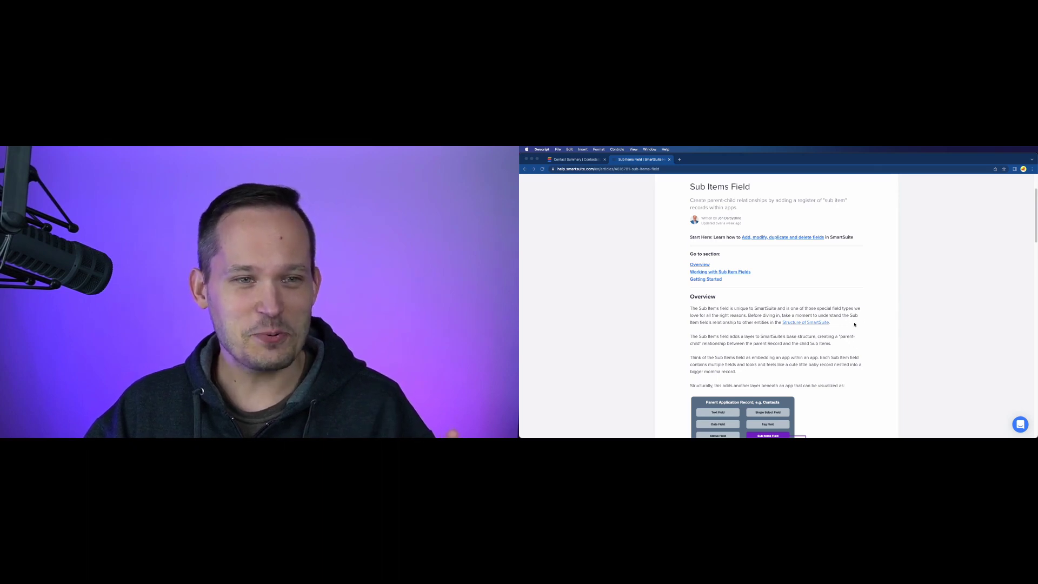
Switch to the Contact Summary grid of the Sales CRM Lite Demo Contacts table, showing 9 contacts.
scroll(809, 325, down, 1)
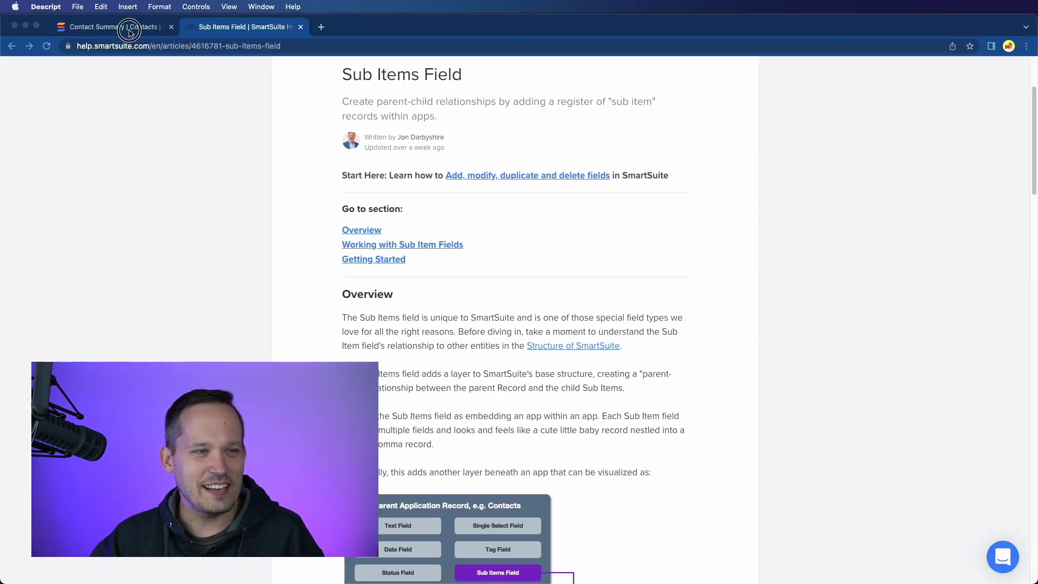
click(129, 32)
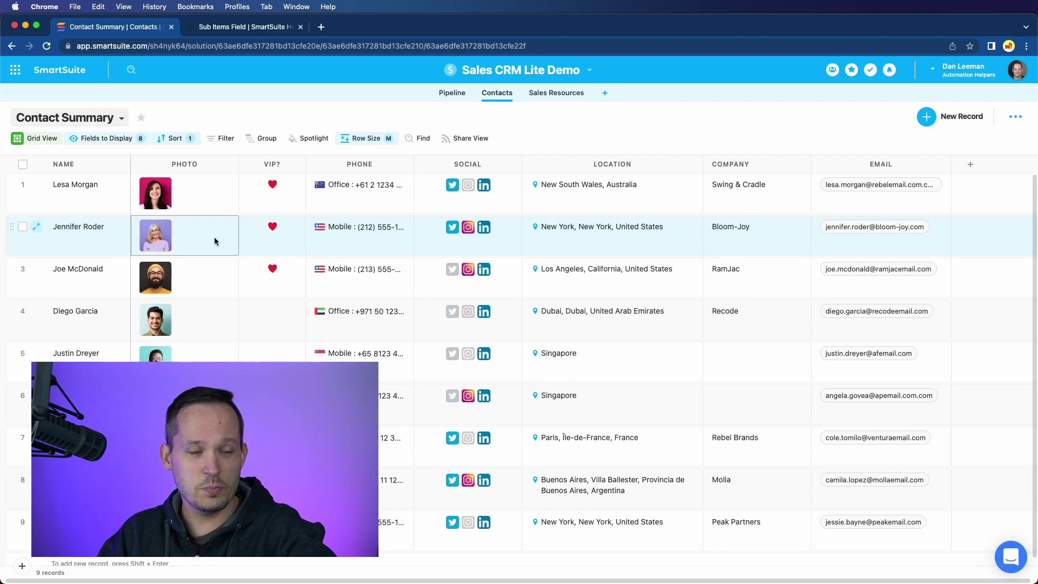
scroll(216, 411, down, 1)
scroll(217, 410, up, 1)
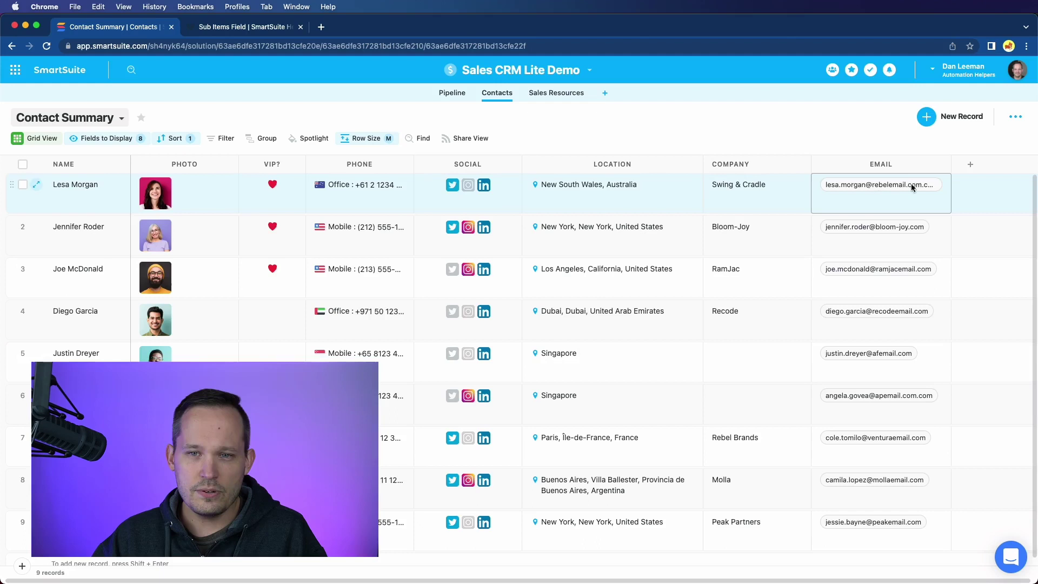
Add a Sub-Items field named Family to the contacts grid and open its Fields to Display list.
click(971, 166)
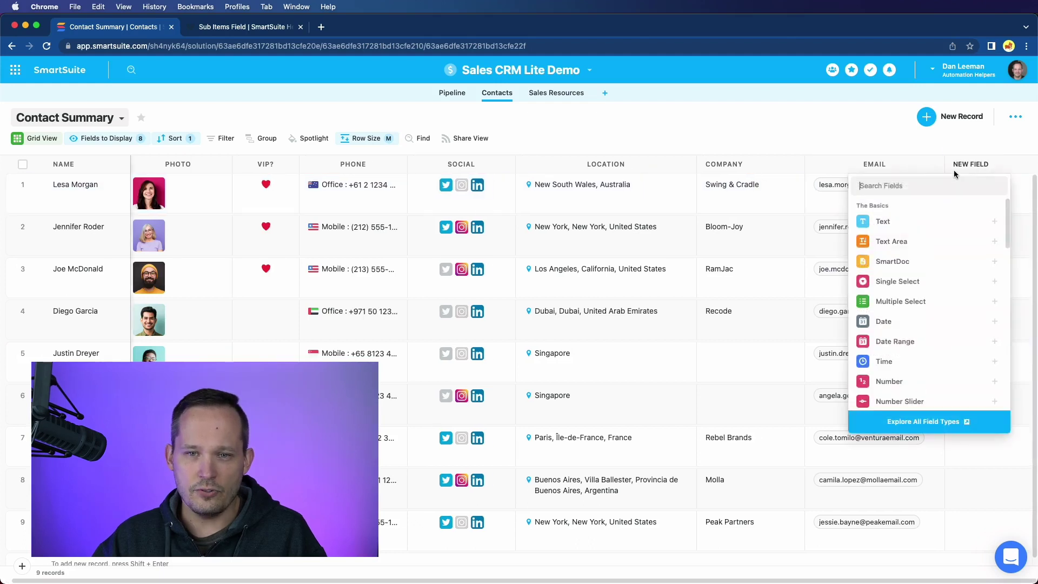
text(Sub)
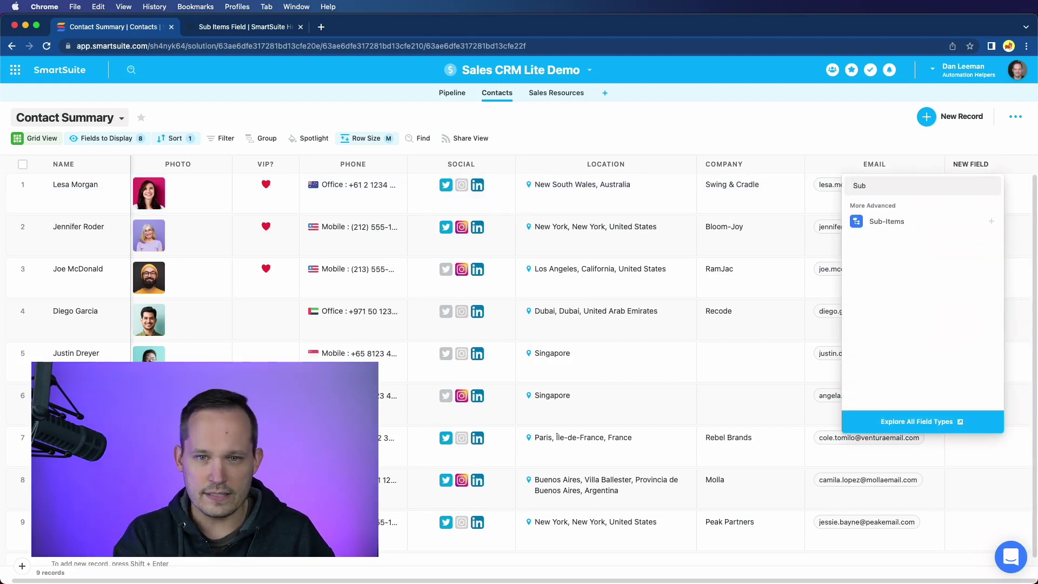
click(919, 222)
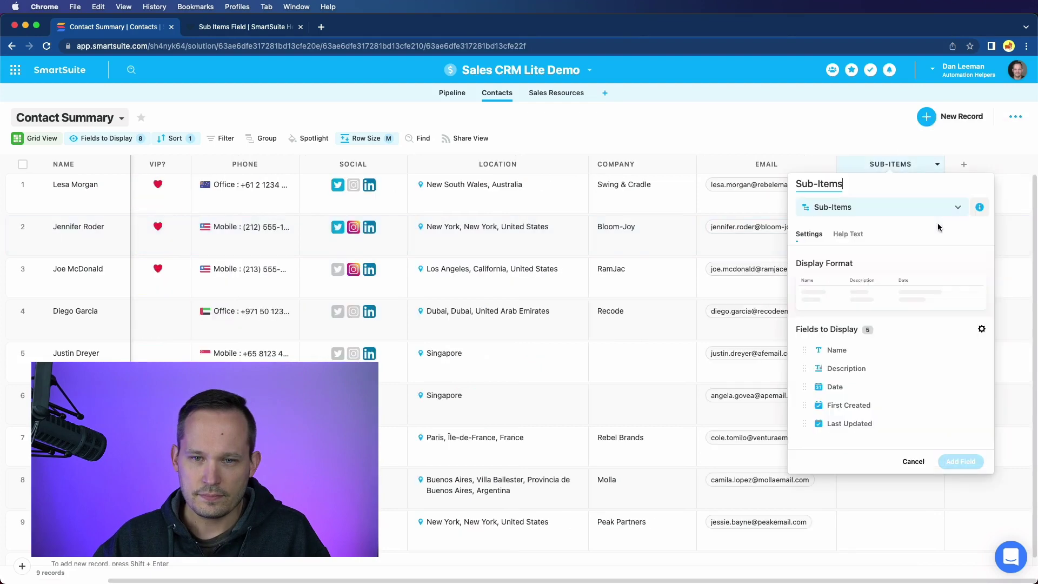
triple_click(851, 184)
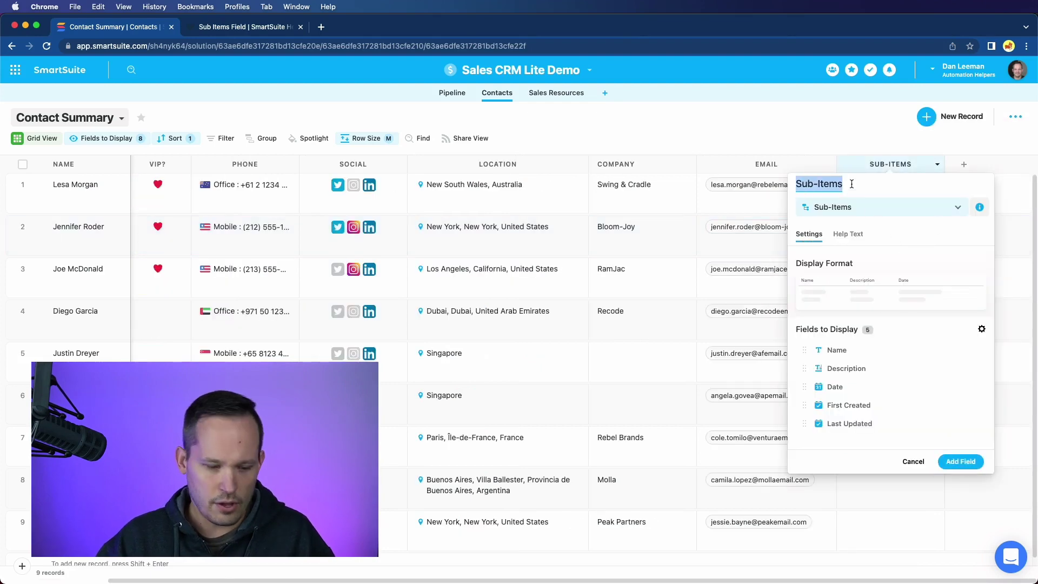
text(Family)
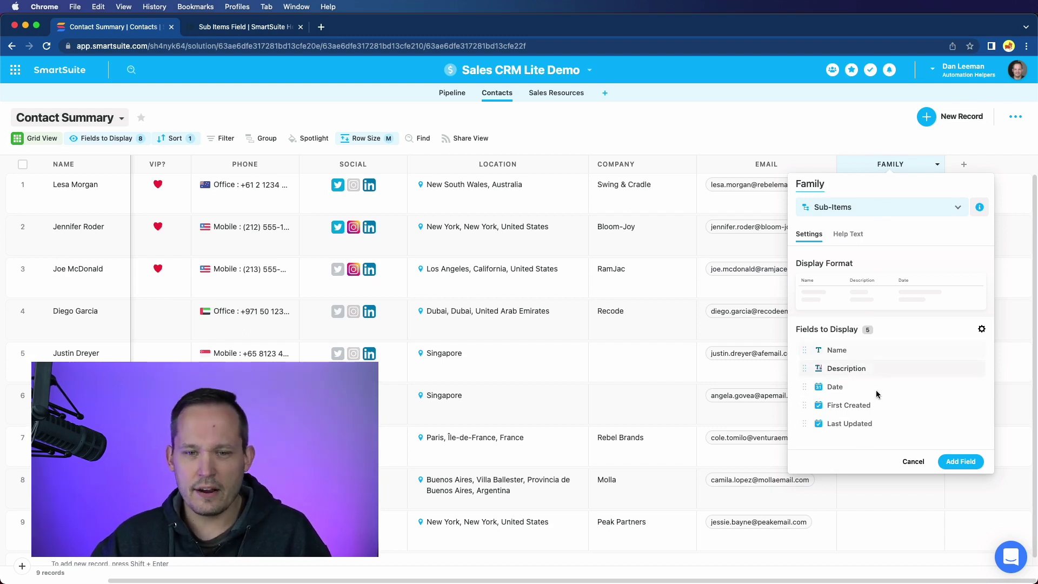
click(980, 330)
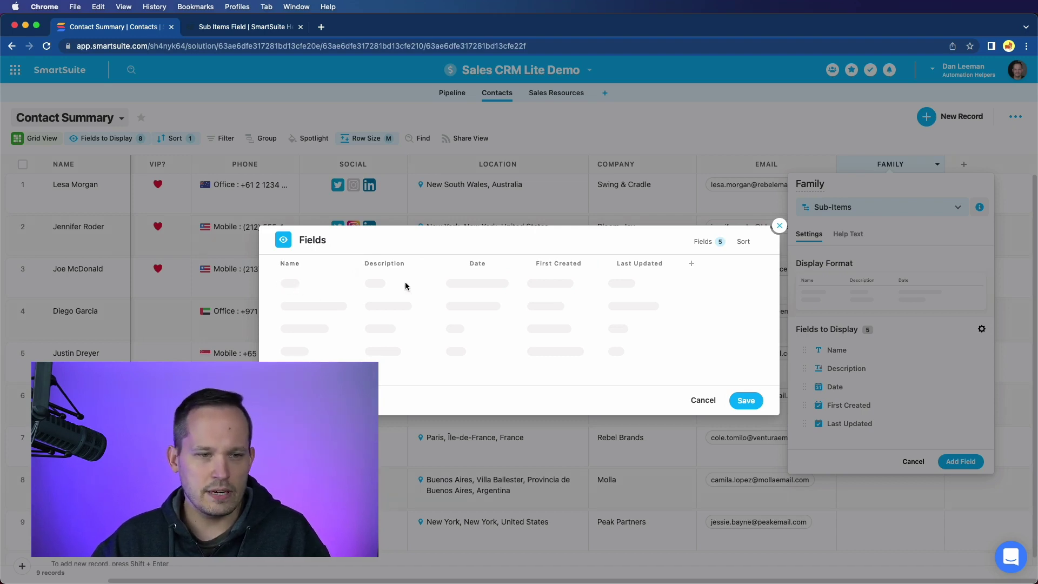
Remove Description, First Created and Last Updated from the Family sub-item fields, keeping Name and Date.
click(428, 266)
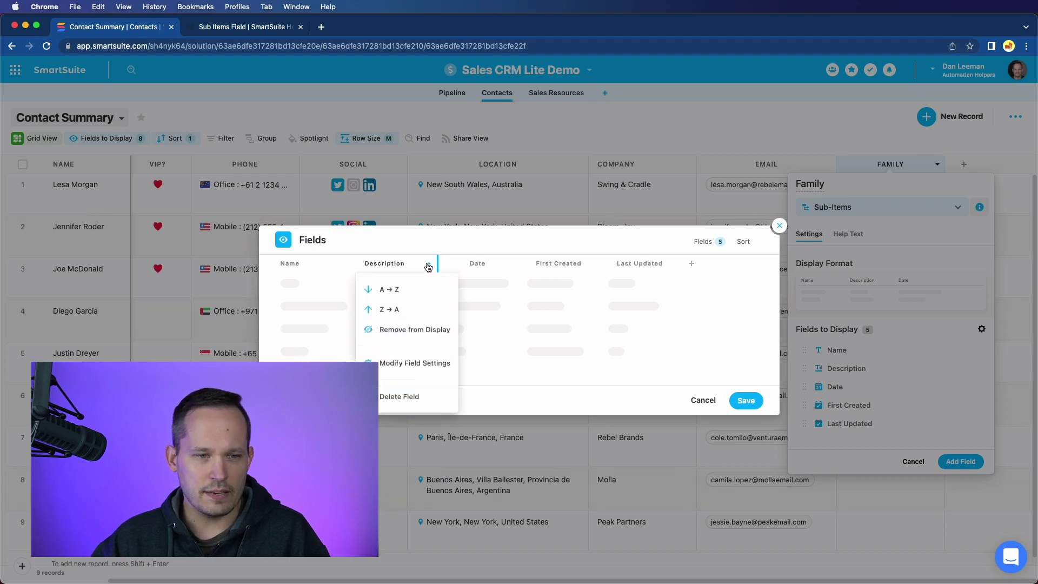
click(412, 328)
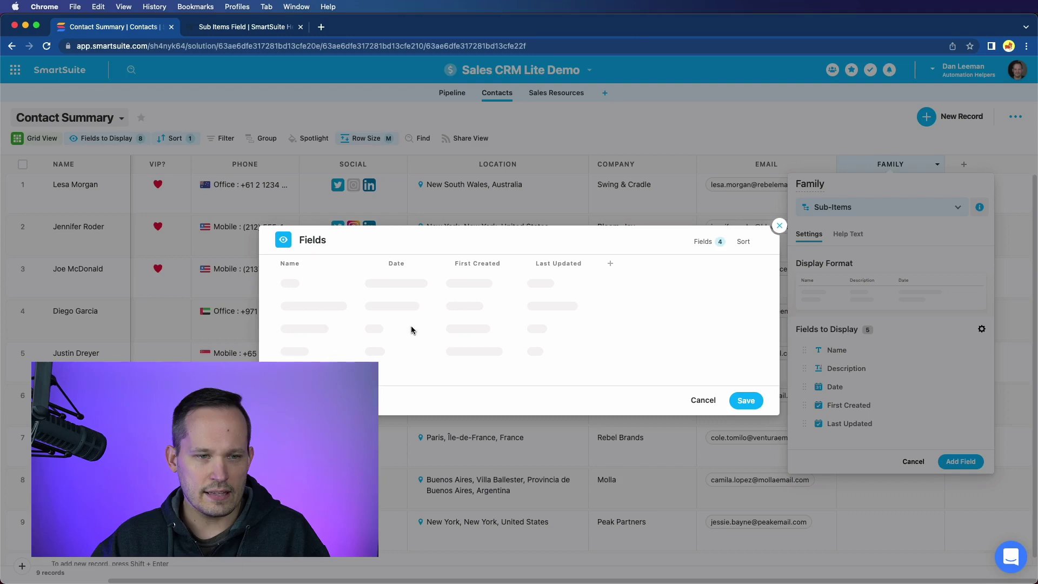
click(510, 267)
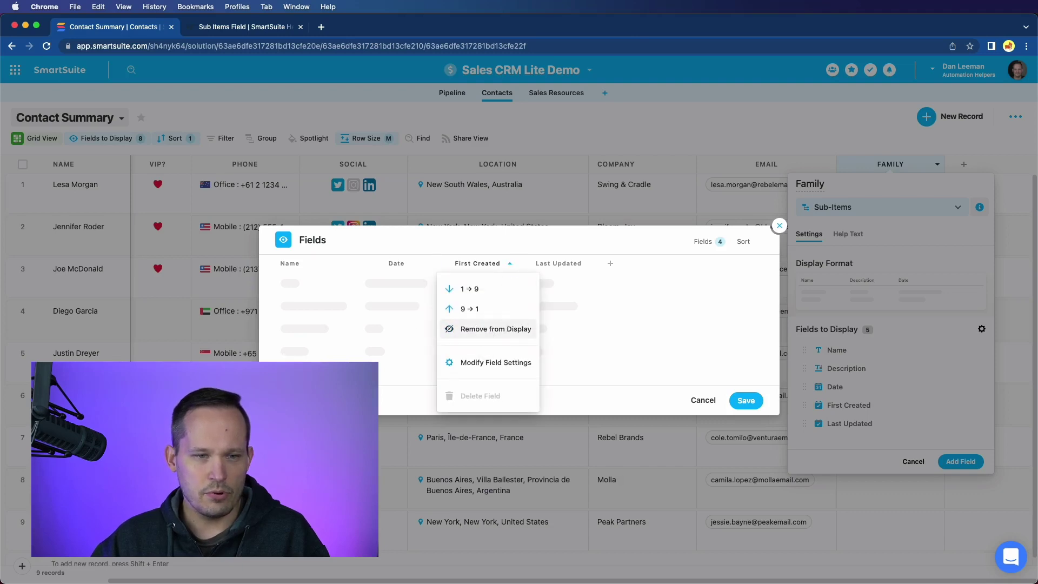
click(490, 331)
click(528, 264)
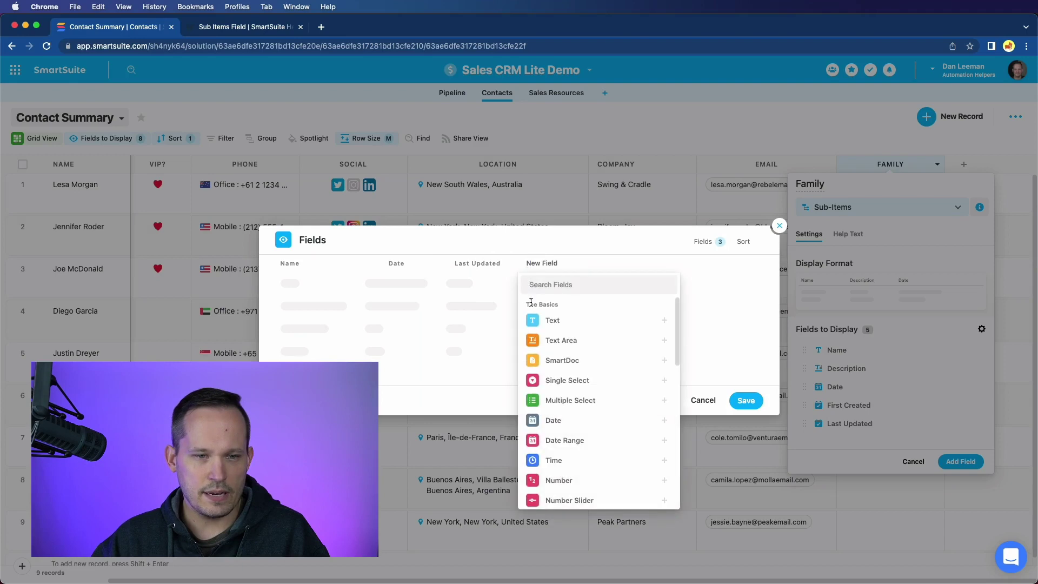
click(508, 266)
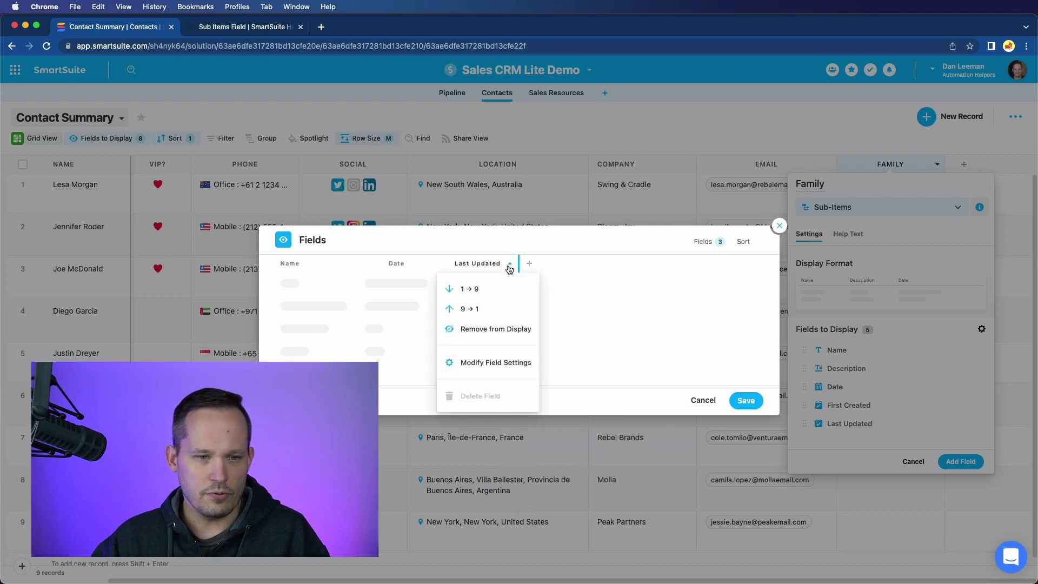
click(496, 328)
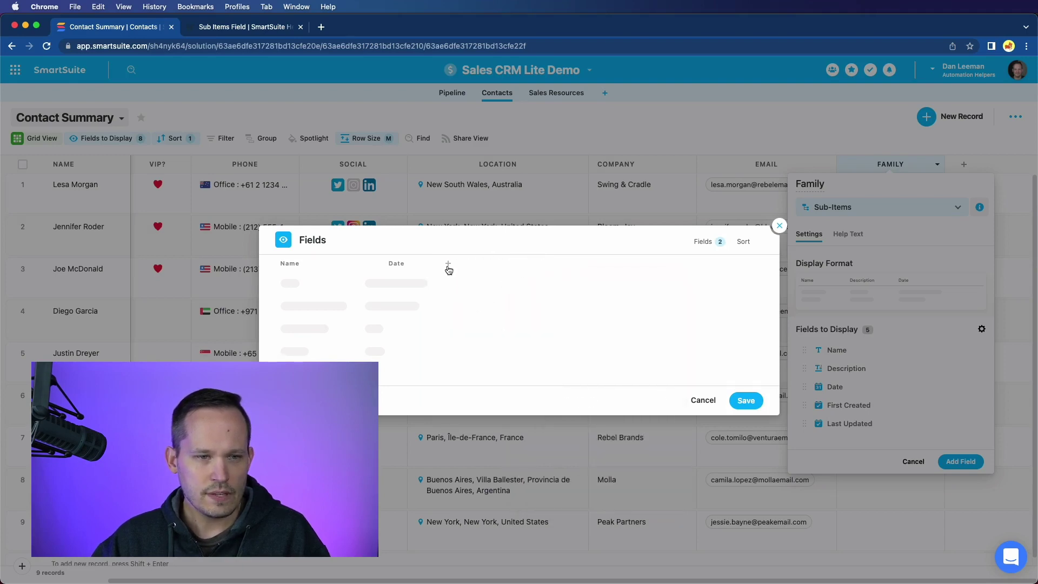
Add a single-line text sub-item field named Relationship to Family.
click(448, 264)
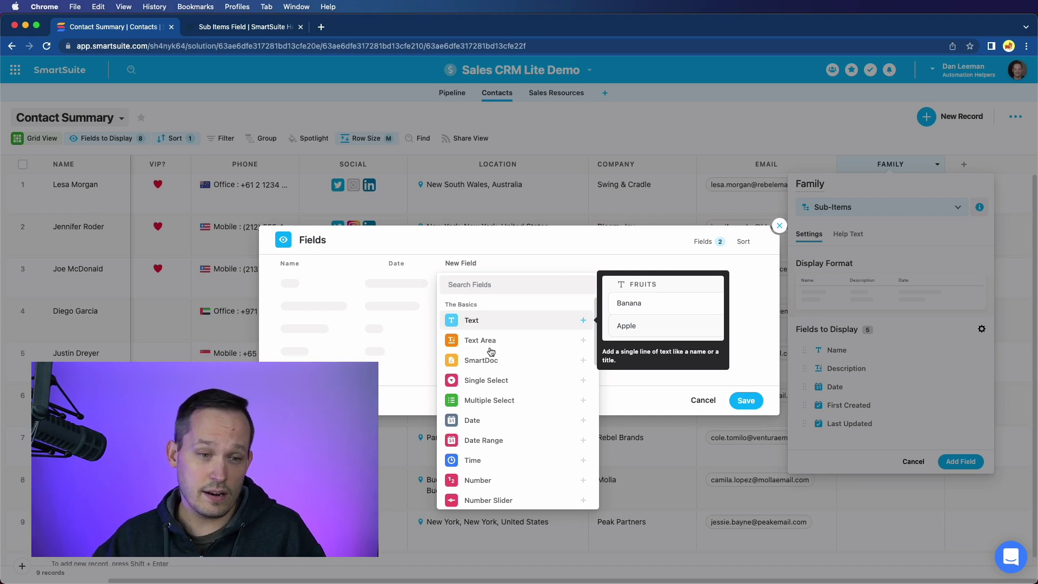
scroll(523, 400, down, 1)
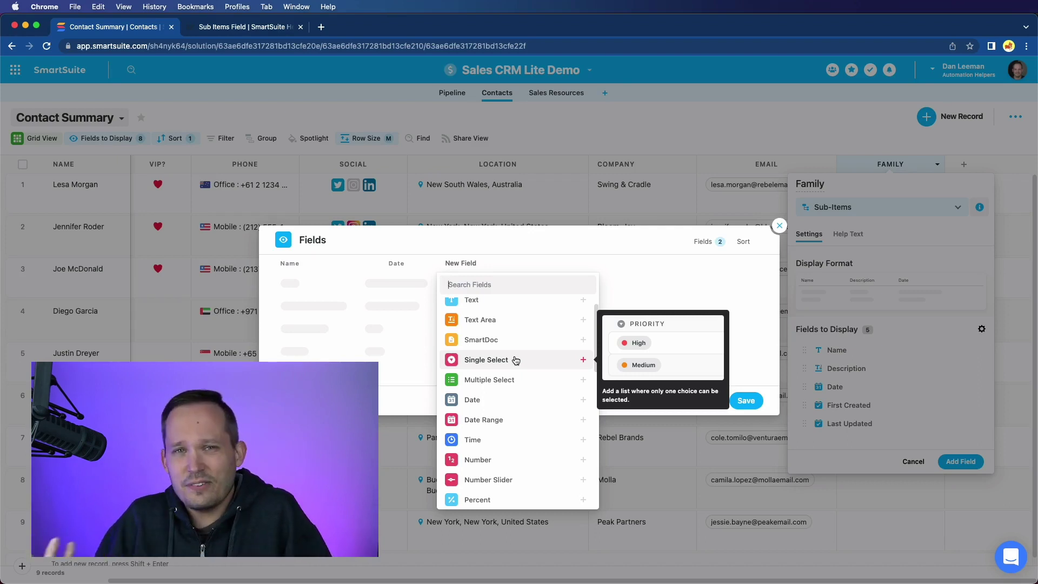
click(502, 300)
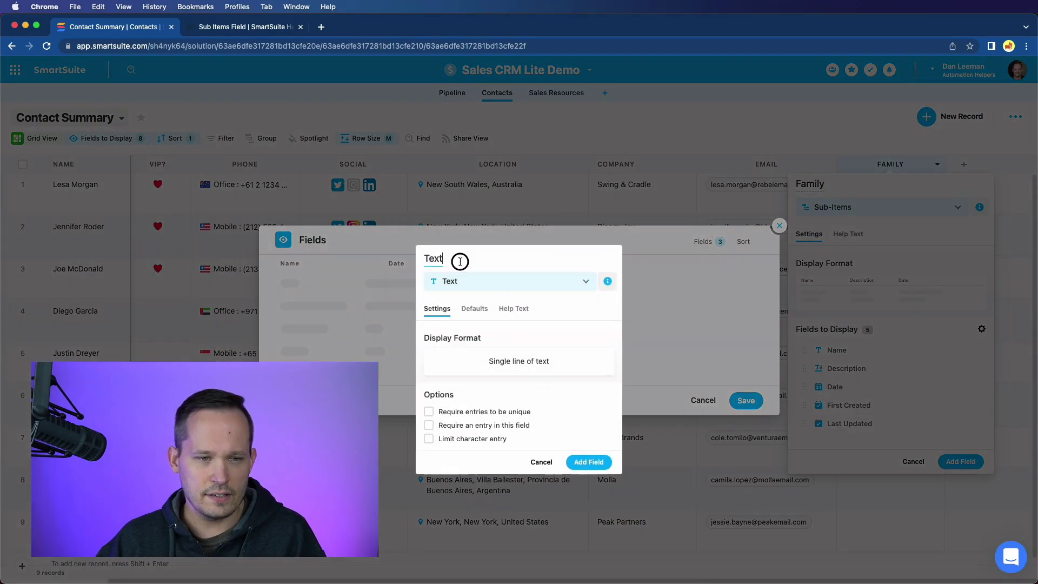
double_click(460, 261)
text(Relationship)
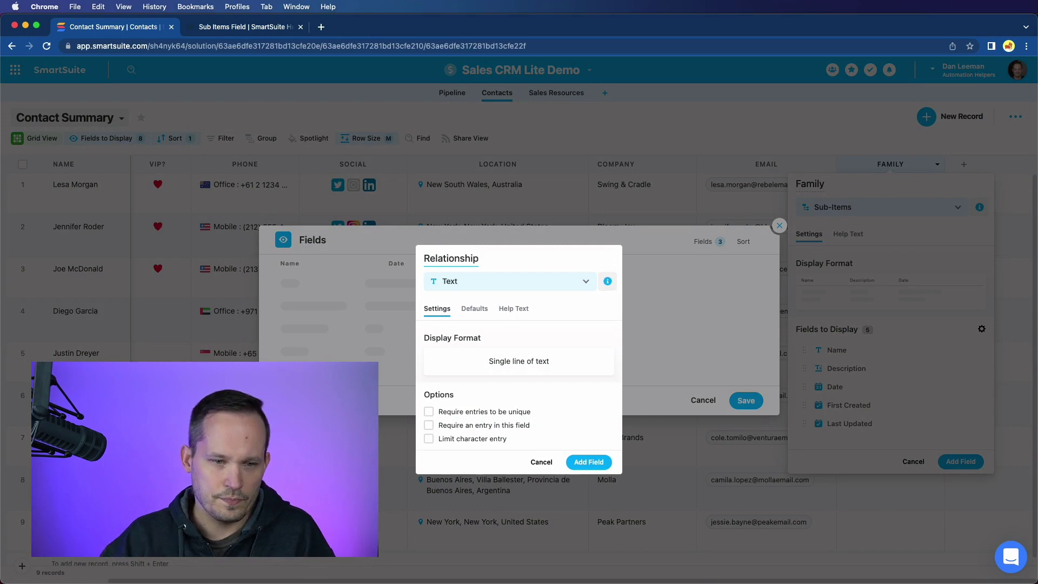
click(588, 462)
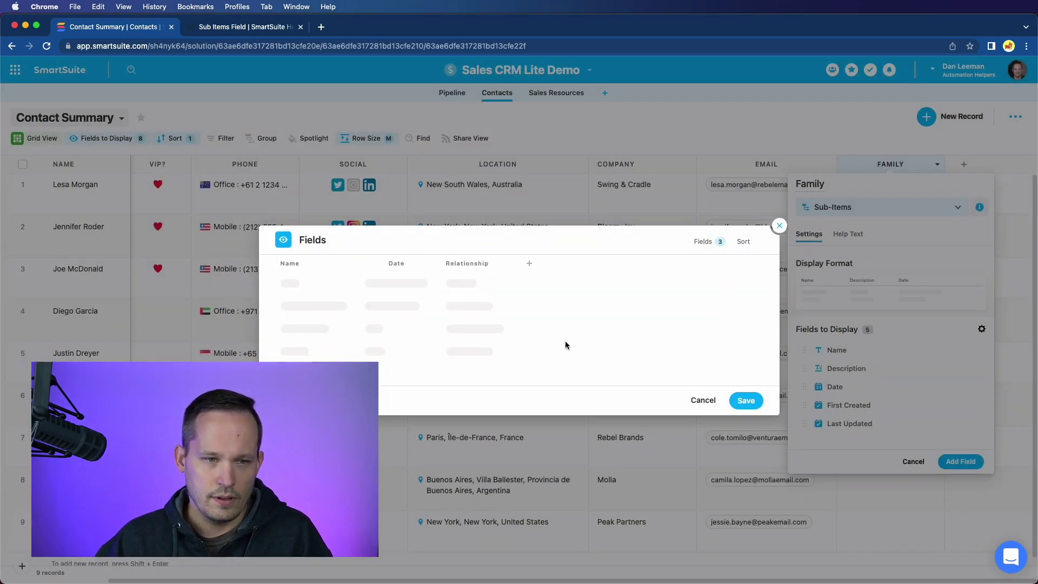
Rename the Date sub-item field to Birthday and move it after Relationship.
click(529, 266)
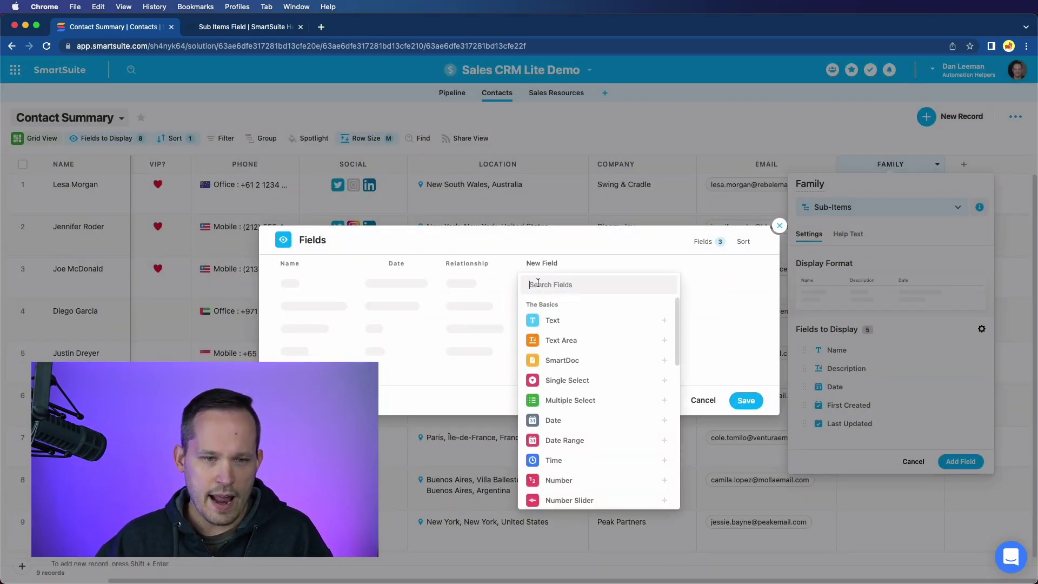
text(date)
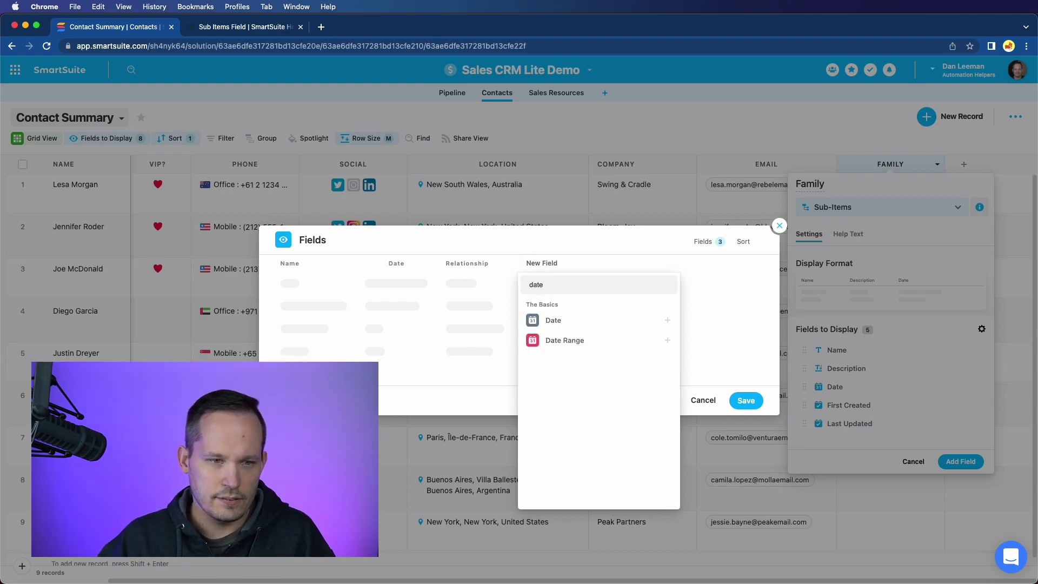
click(705, 314)
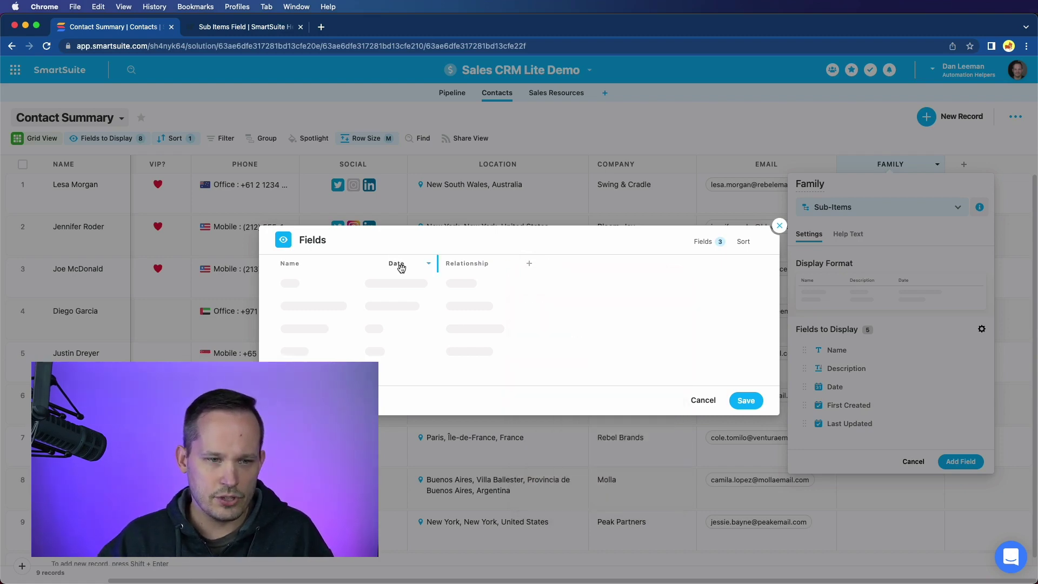
click(400, 267)
double_click(454, 274)
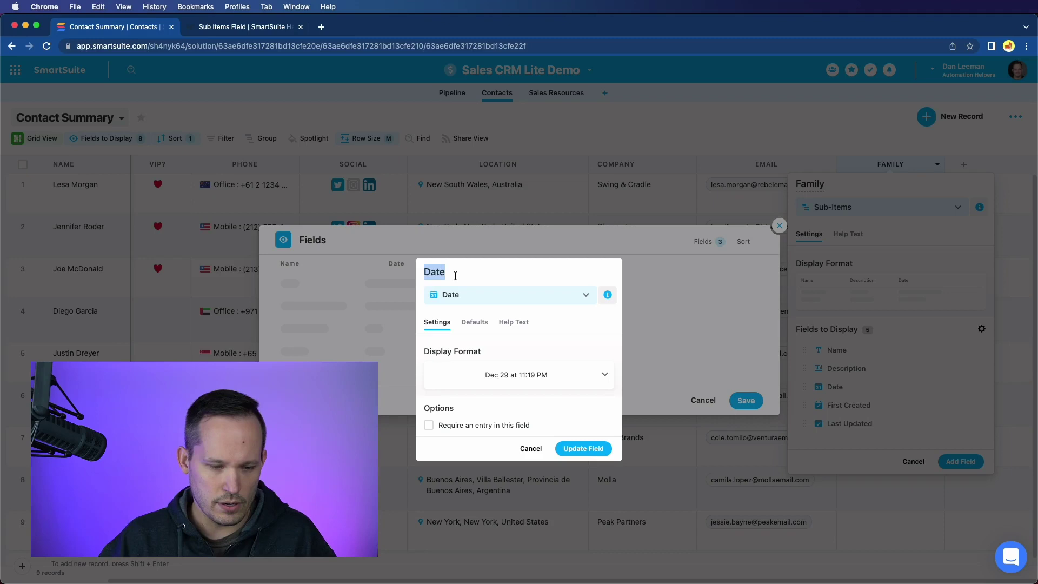
text(Birthday)
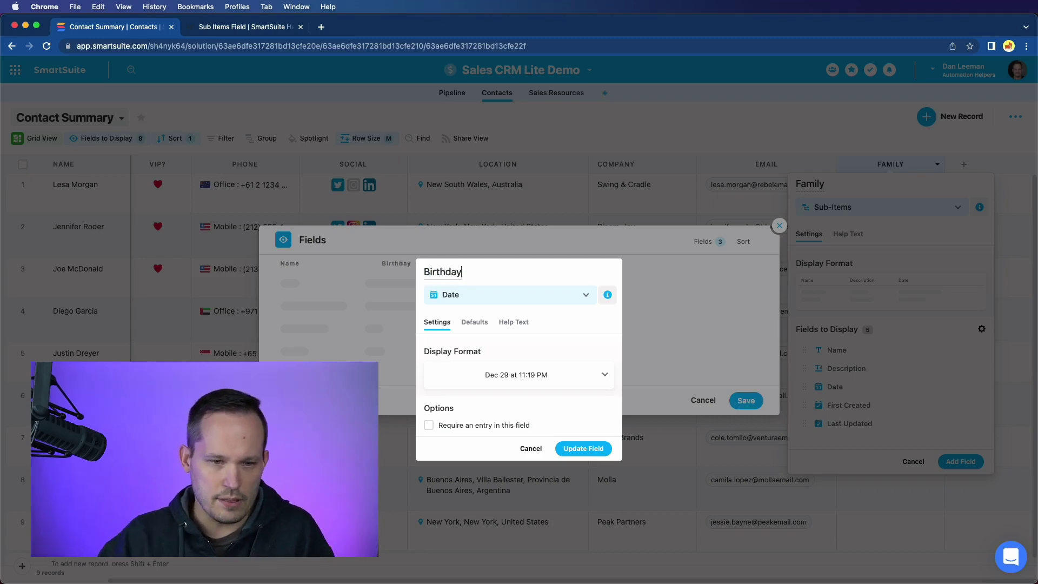
click(579, 449)
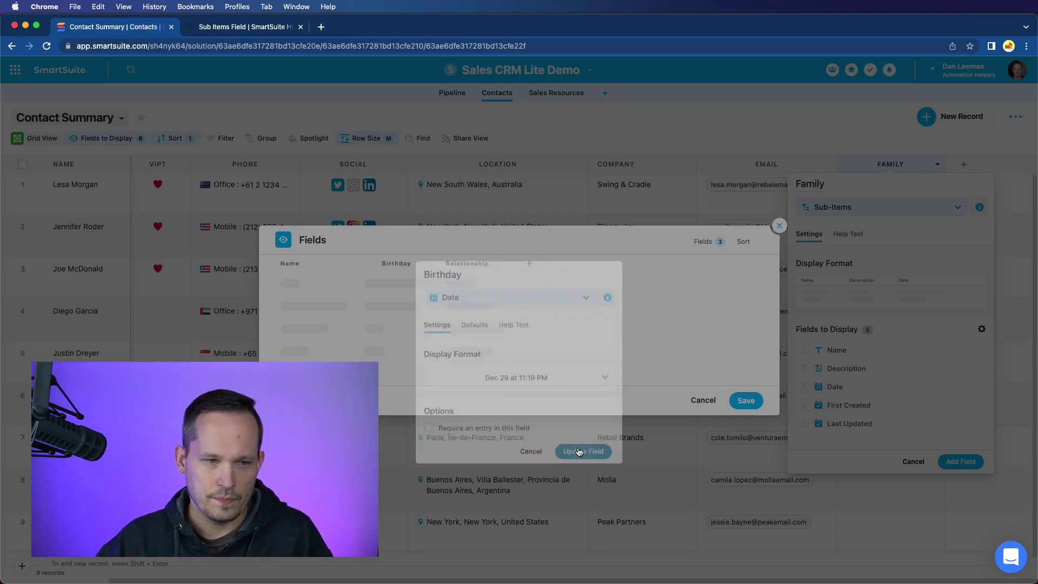
drag(438, 266, 502, 266)
Dismiss the new field type list without adding anything and save the Family sub-item fields.
click(529, 263)
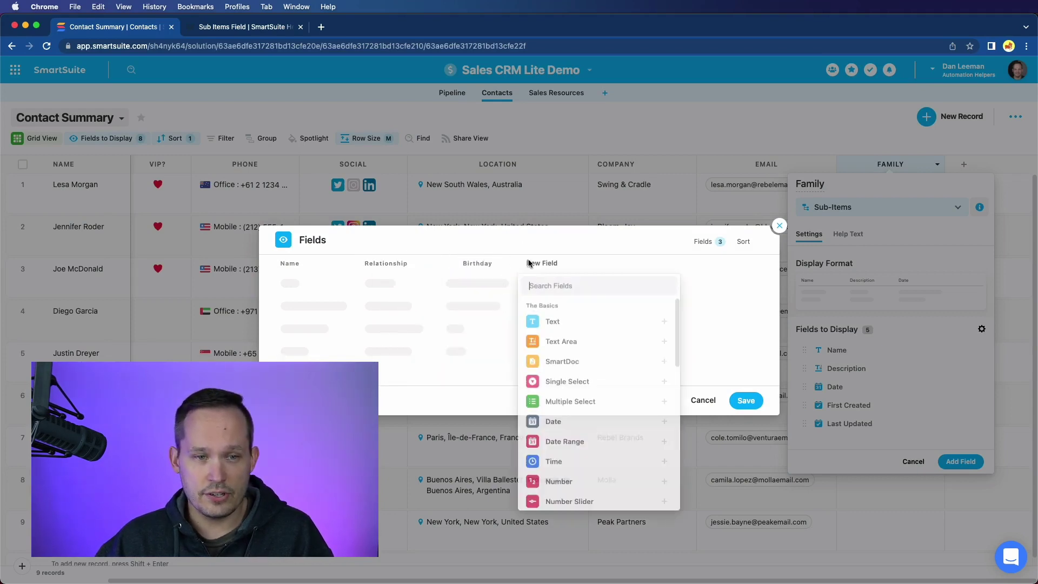
scroll(565, 378, down, 5)
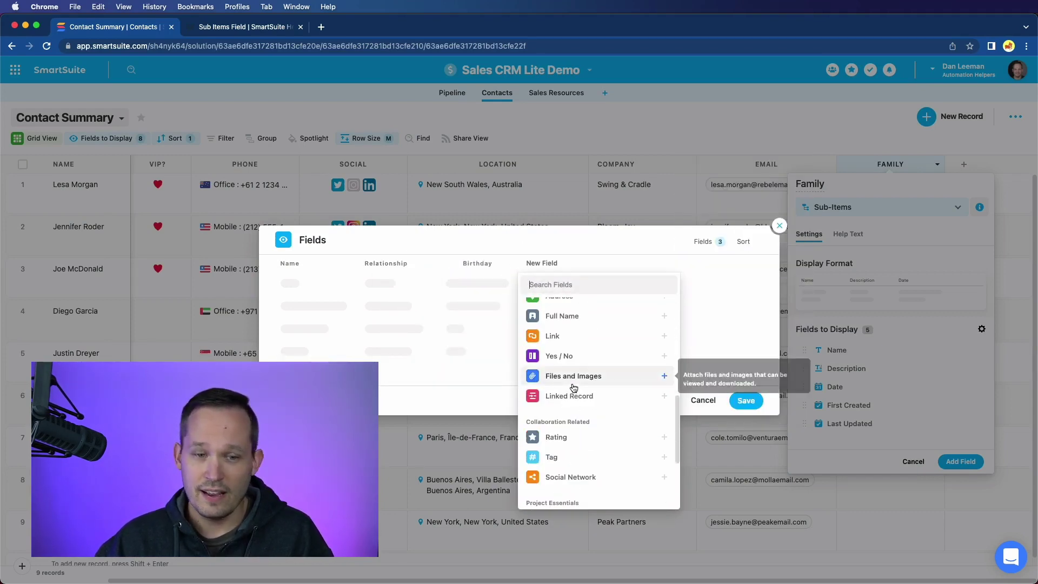
scroll(573, 387, down, 3)
mouse_move(573, 387)
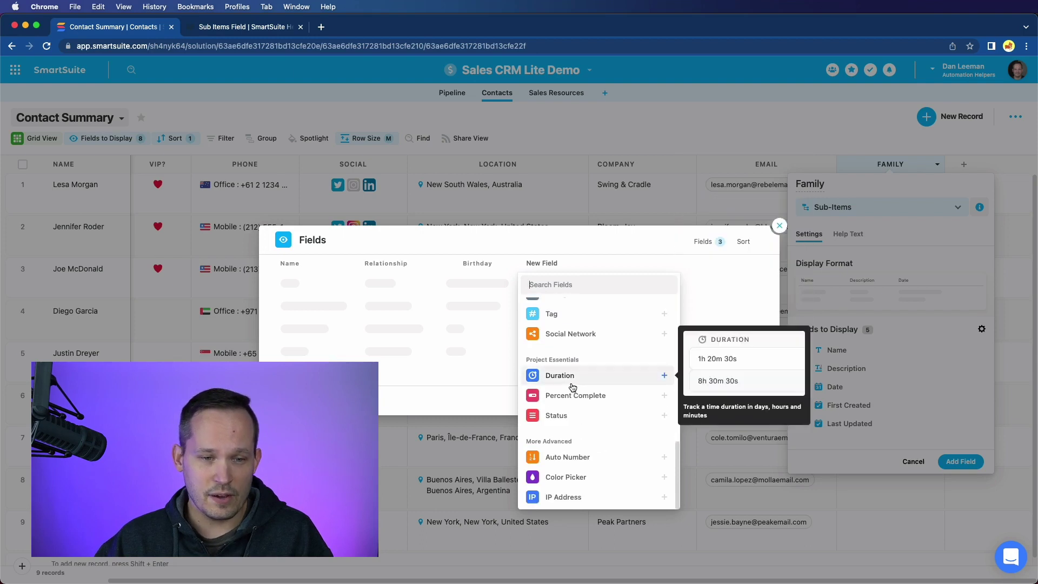
scroll(572, 387, up, 3)
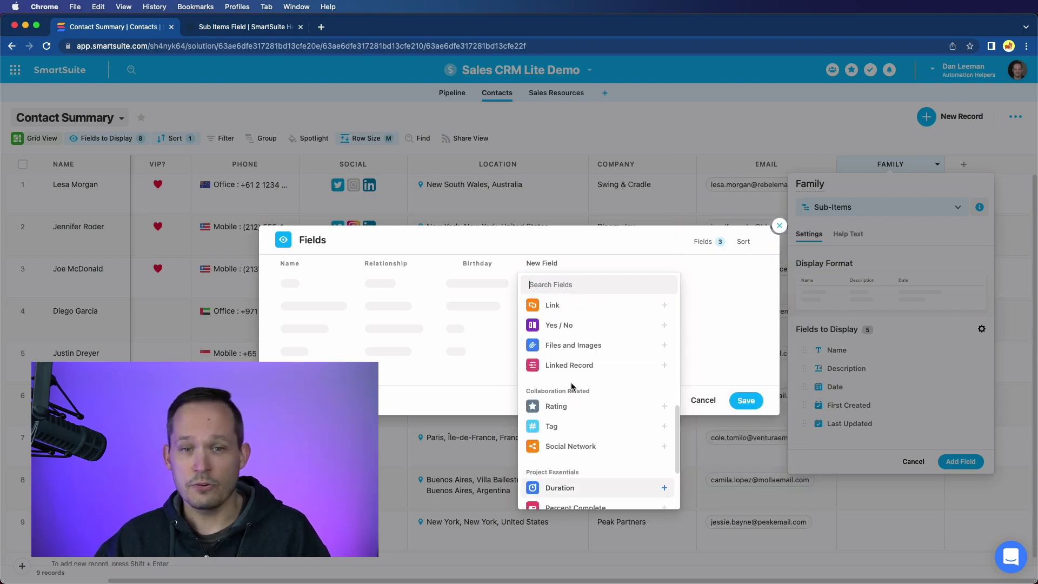
click(714, 305)
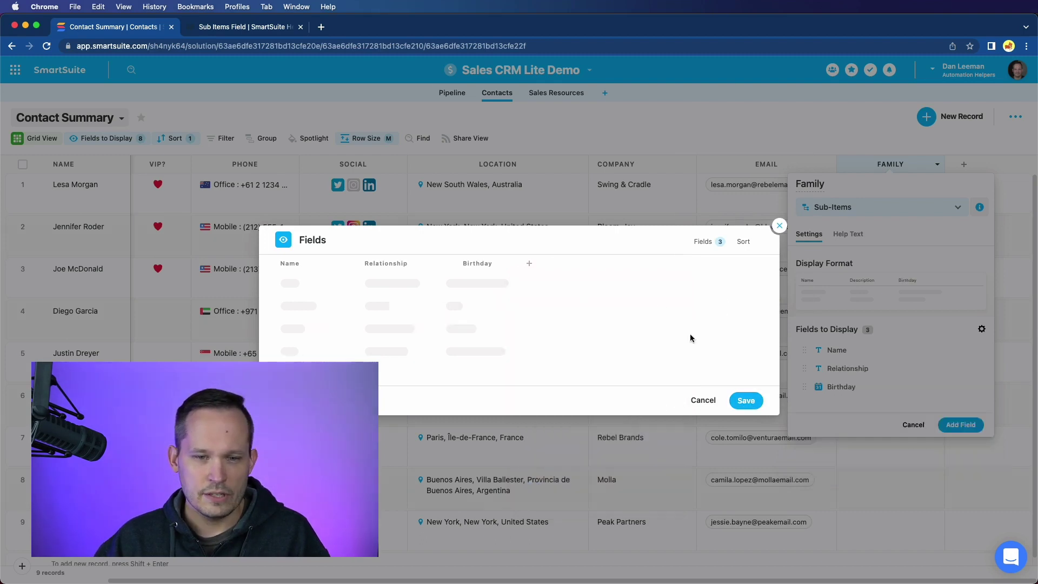
click(750, 399)
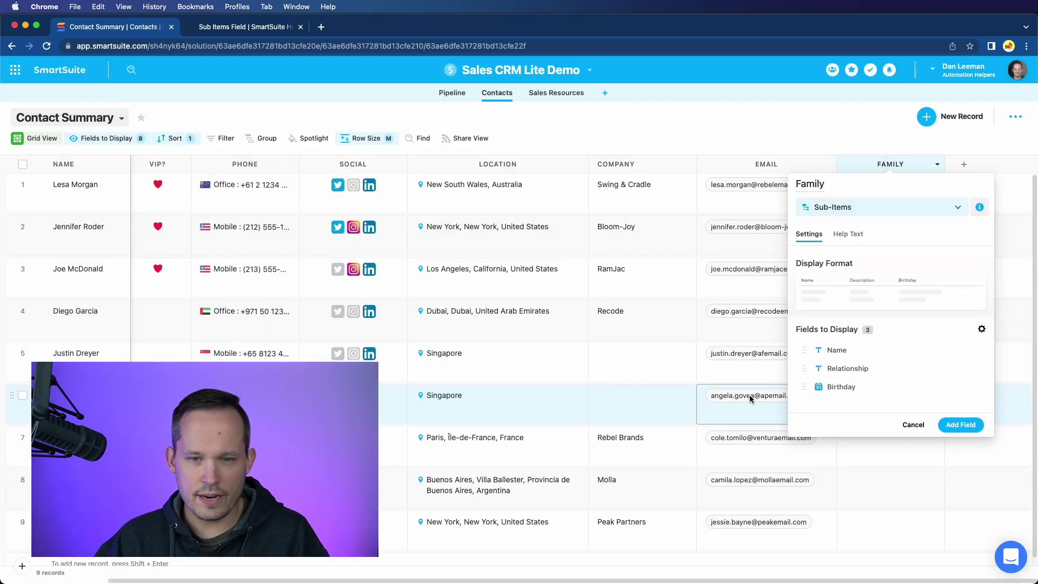
Create the Family field in the contacts table and open the first contact's record at its empty Family section.
click(965, 426)
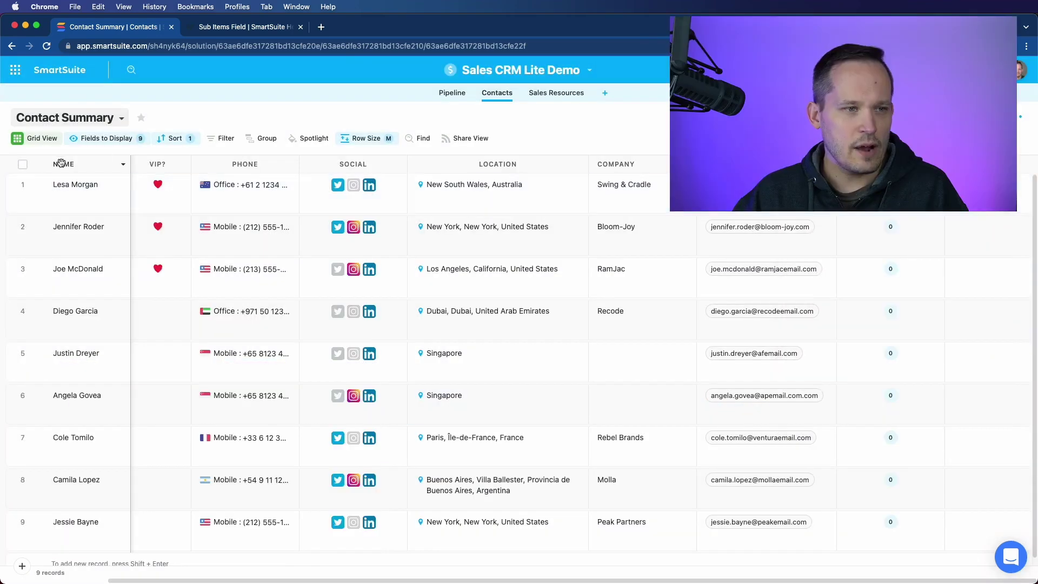
mouse_move(36, 189)
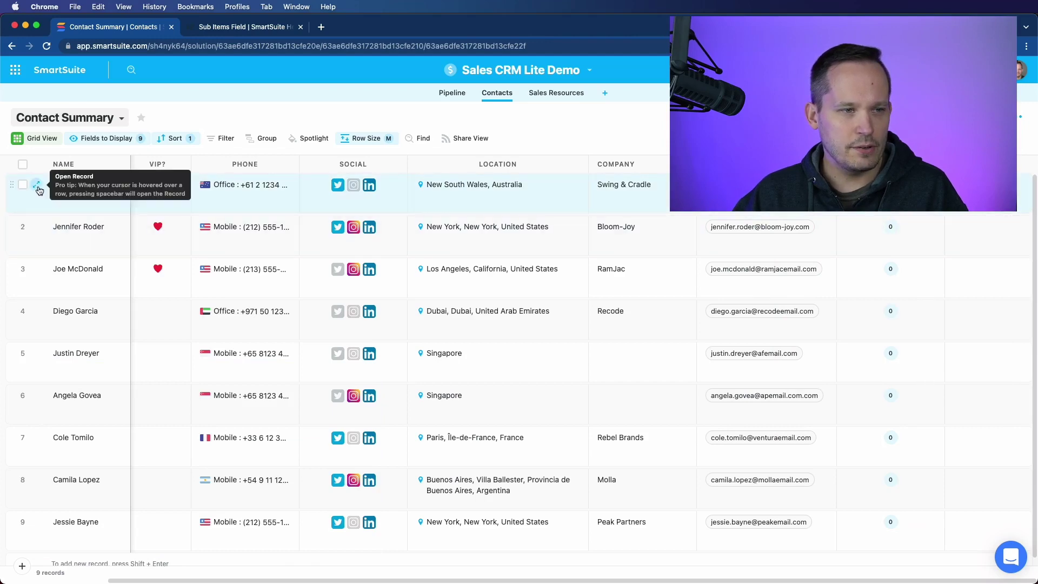
click(37, 187)
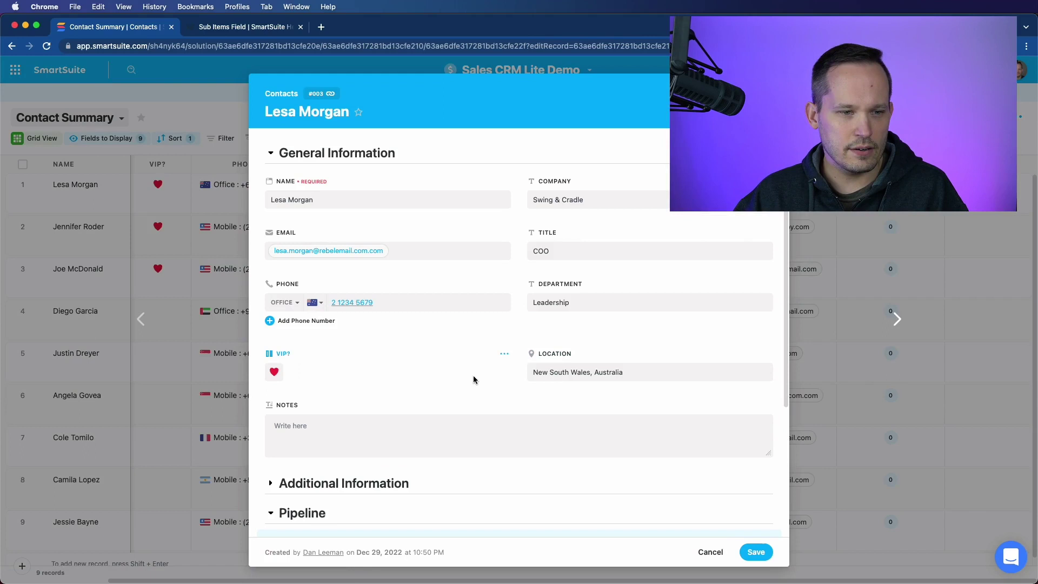
scroll(472, 379, down, 3)
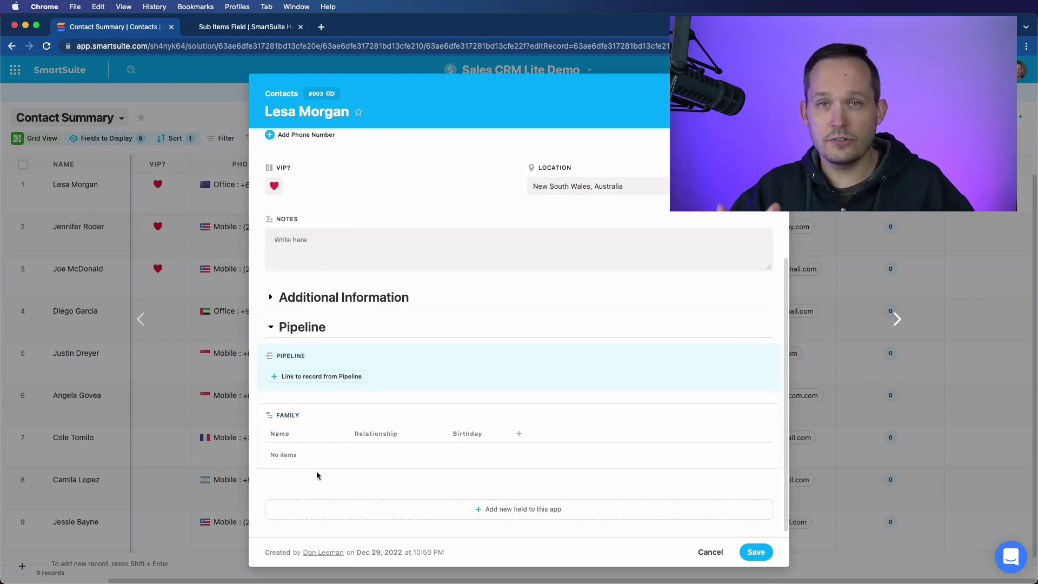
Add a Family sub-item for the spouse with birthday 10/15/1986 and relationship Spouse.
mouse_move(639, 431)
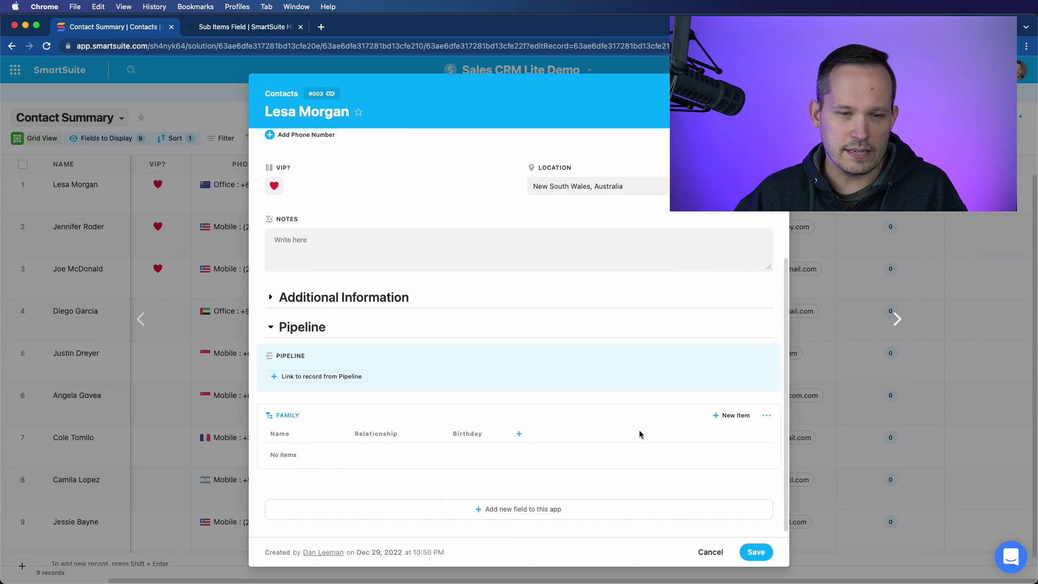
click(717, 419)
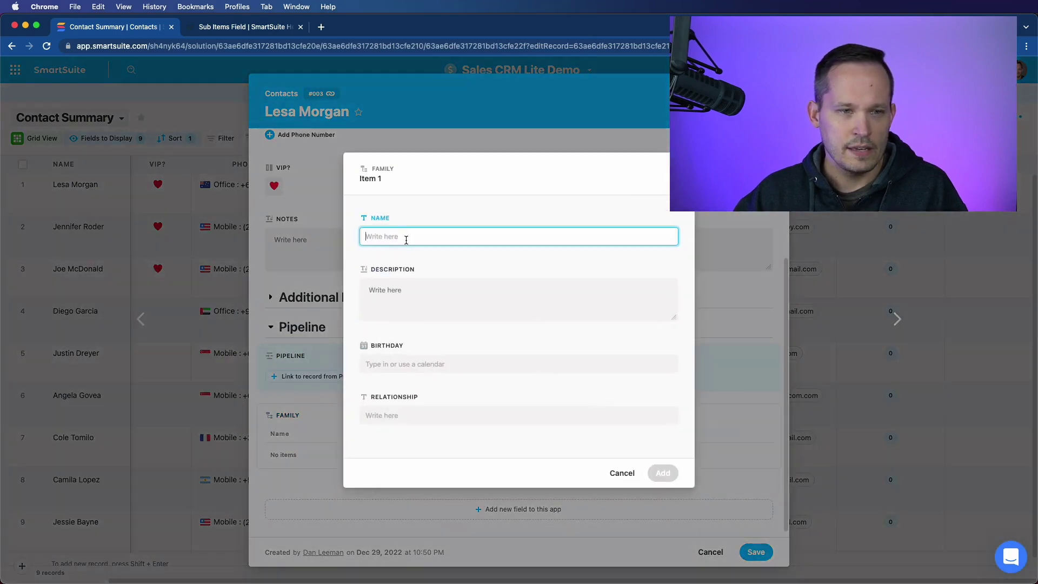
text(Paul Morgan)
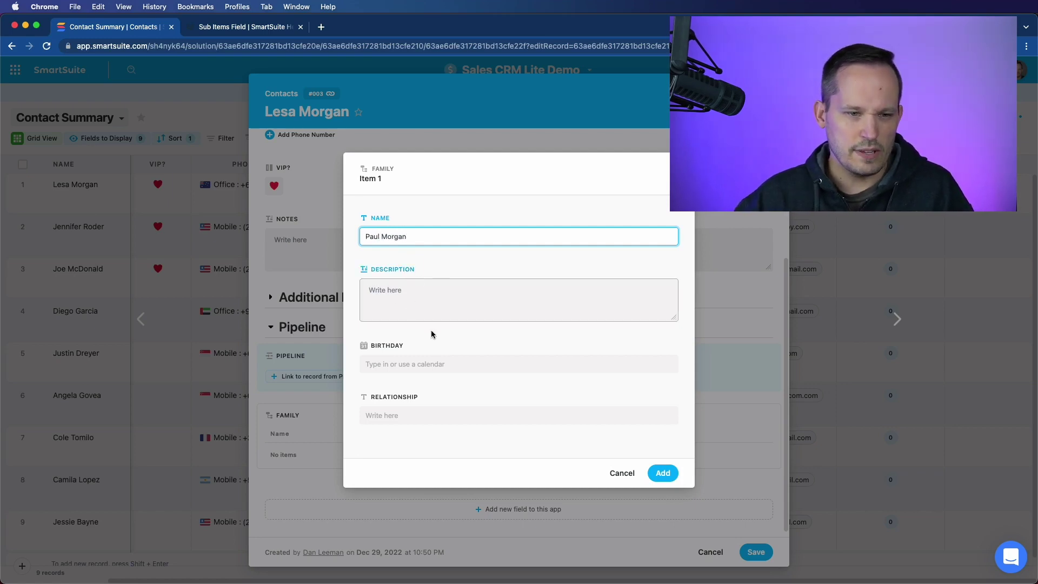
click(408, 364)
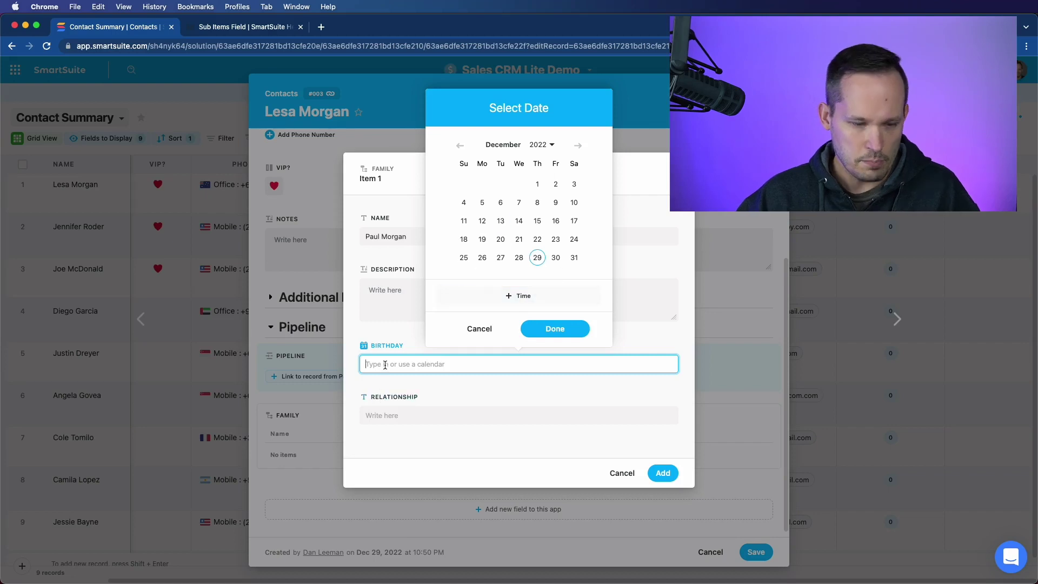
text(10/15/1986)
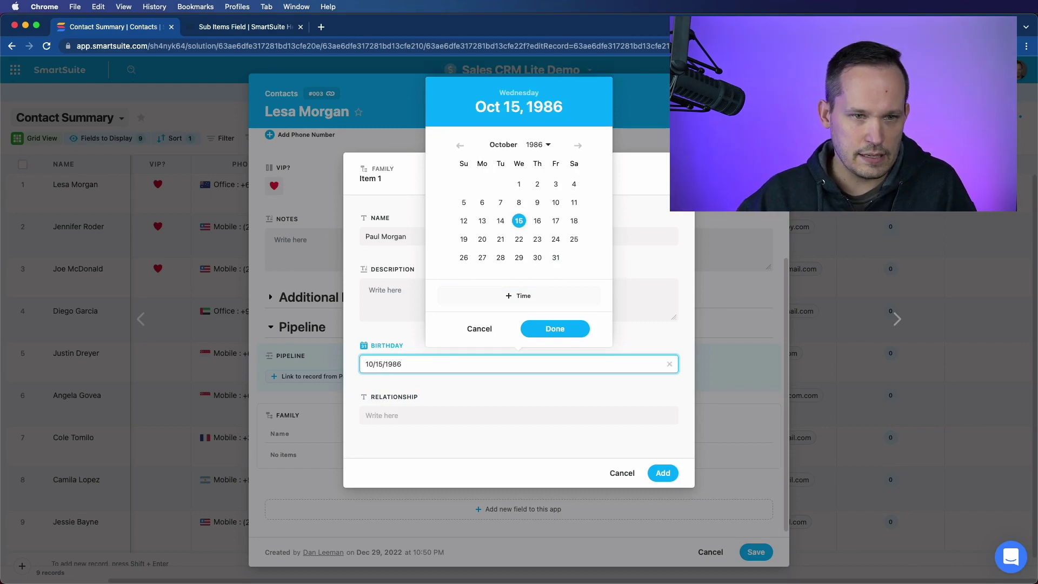
click(562, 331)
click(406, 414)
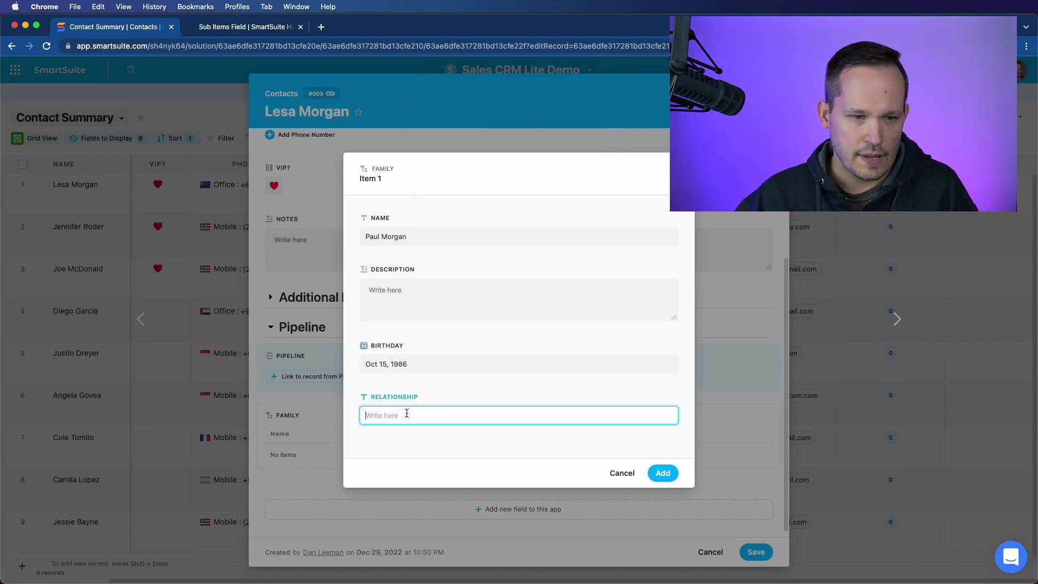
text(Spouse)
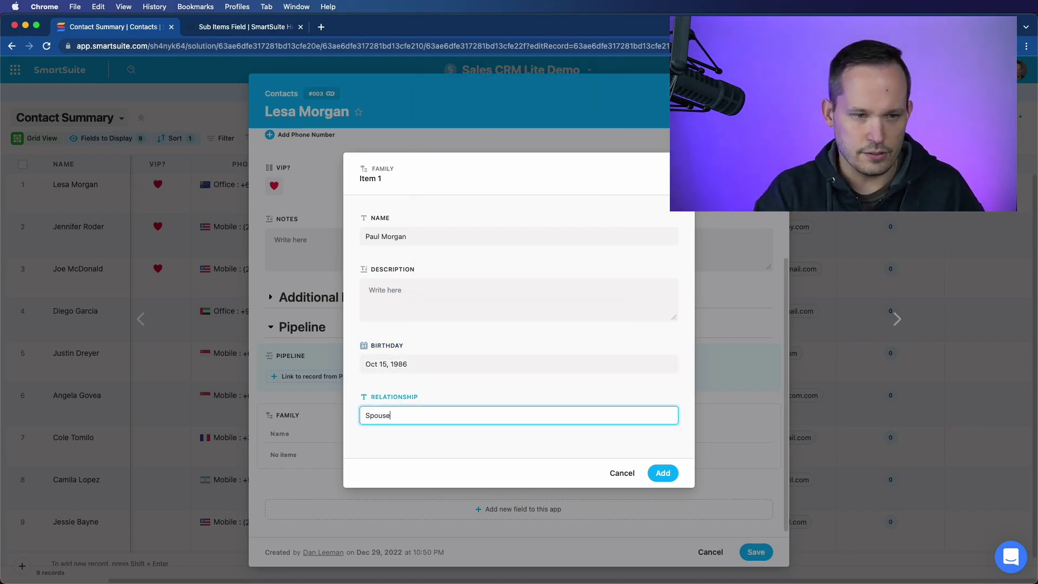
click(662, 473)
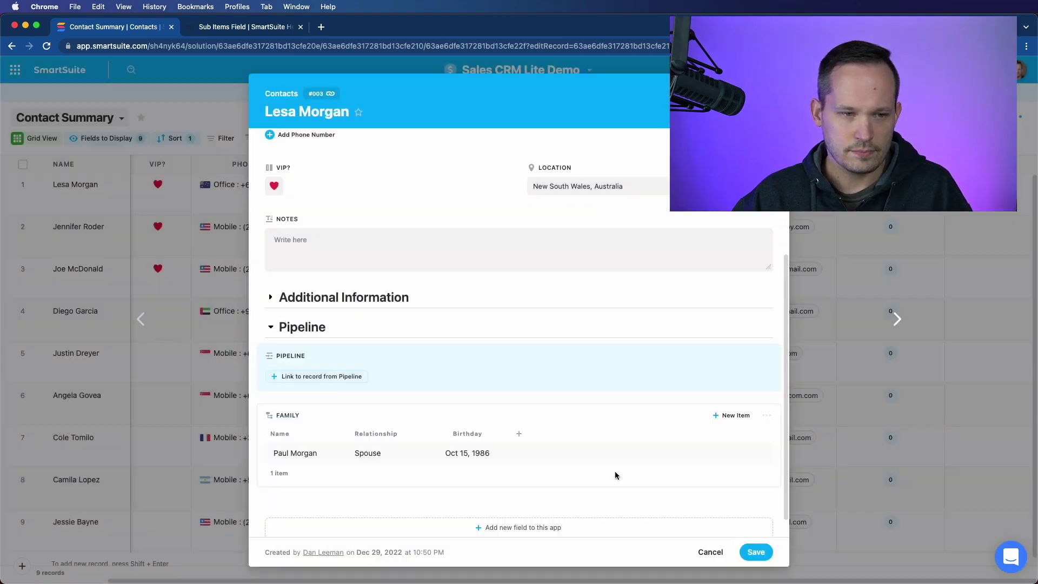
Add a second Family sub-item for the son with birthday 09/12/2017 and relationship Son.
click(736, 415)
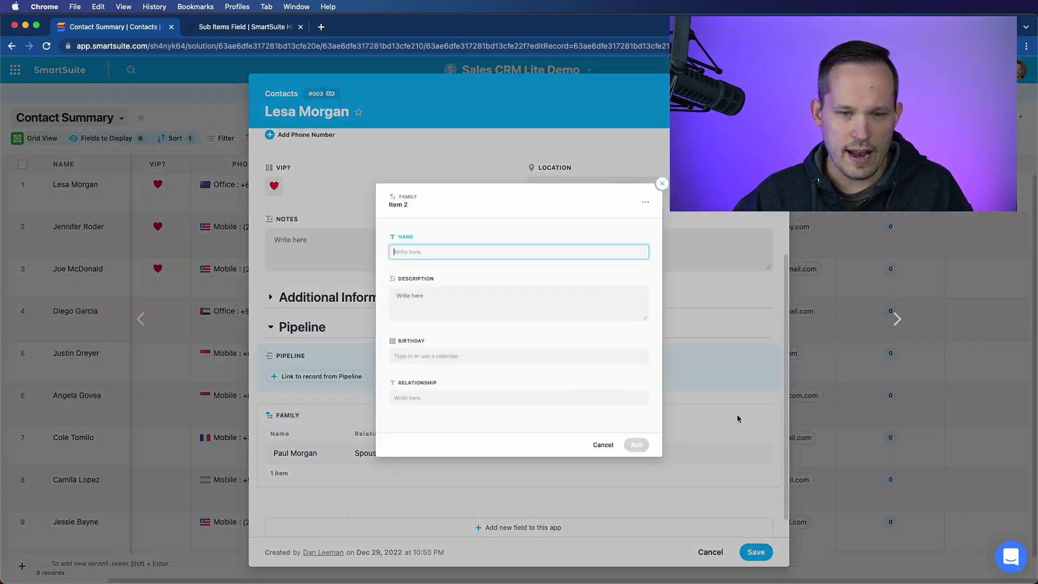
text(Caleb Morgan)
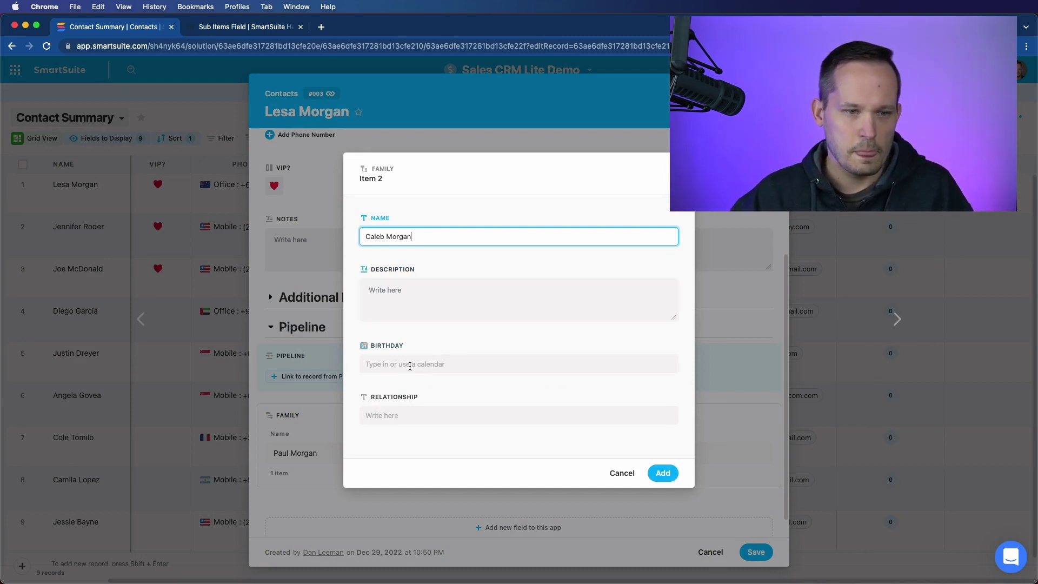
click(413, 364)
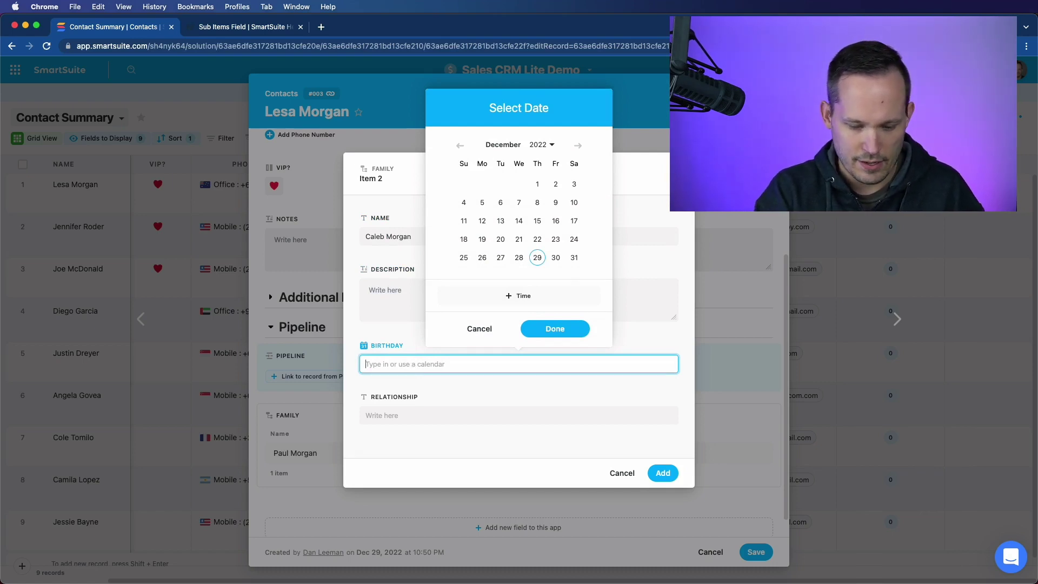
text(09/)
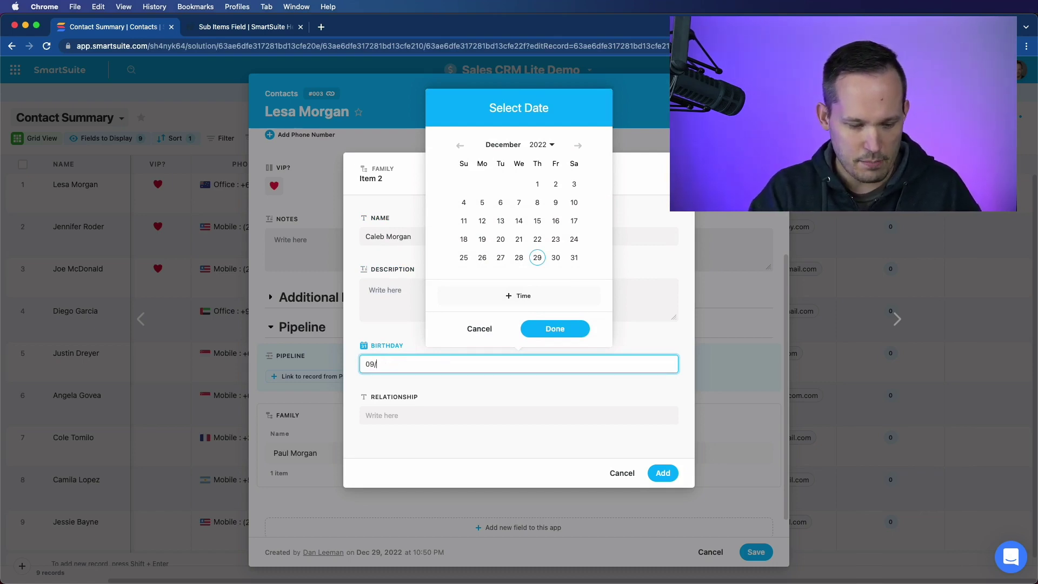
text(12/)
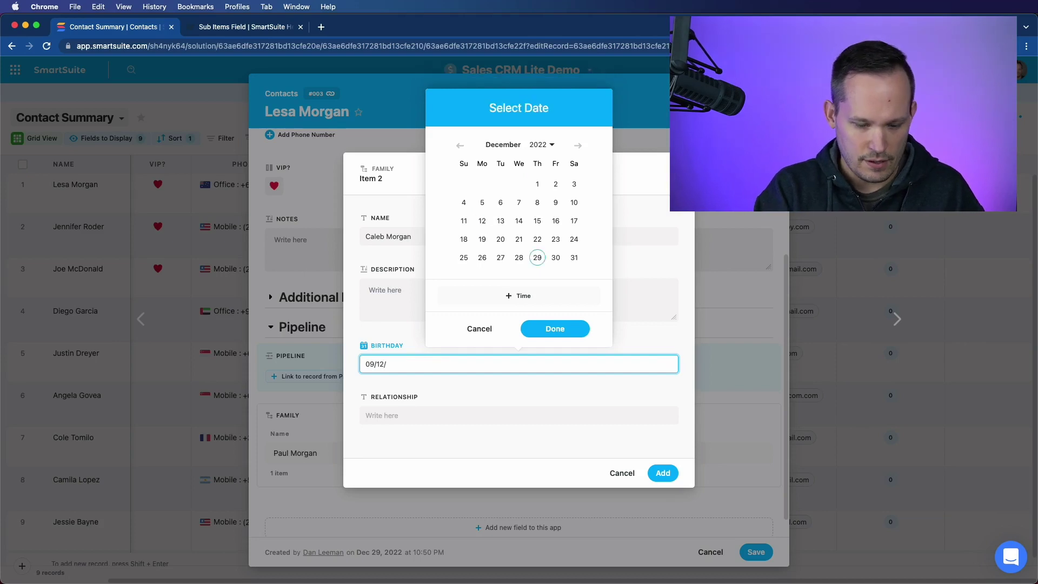
text(2017)
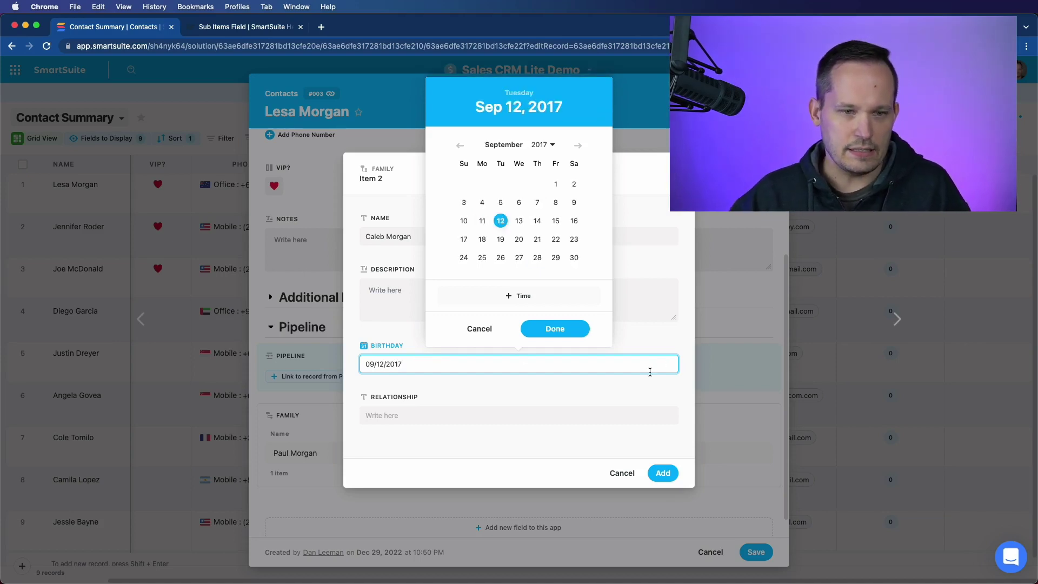
click(551, 328)
click(385, 417)
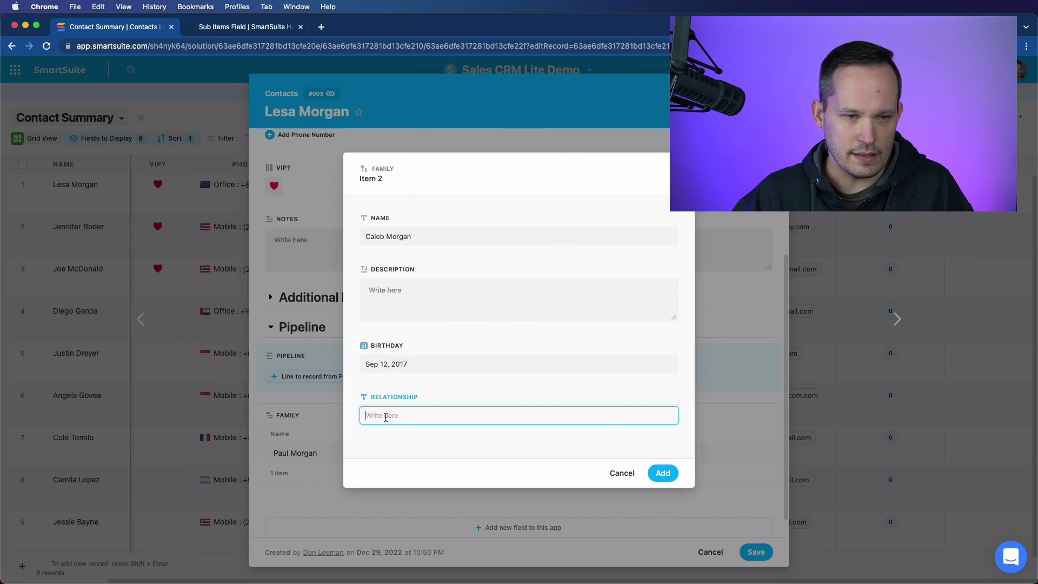
text(Son)
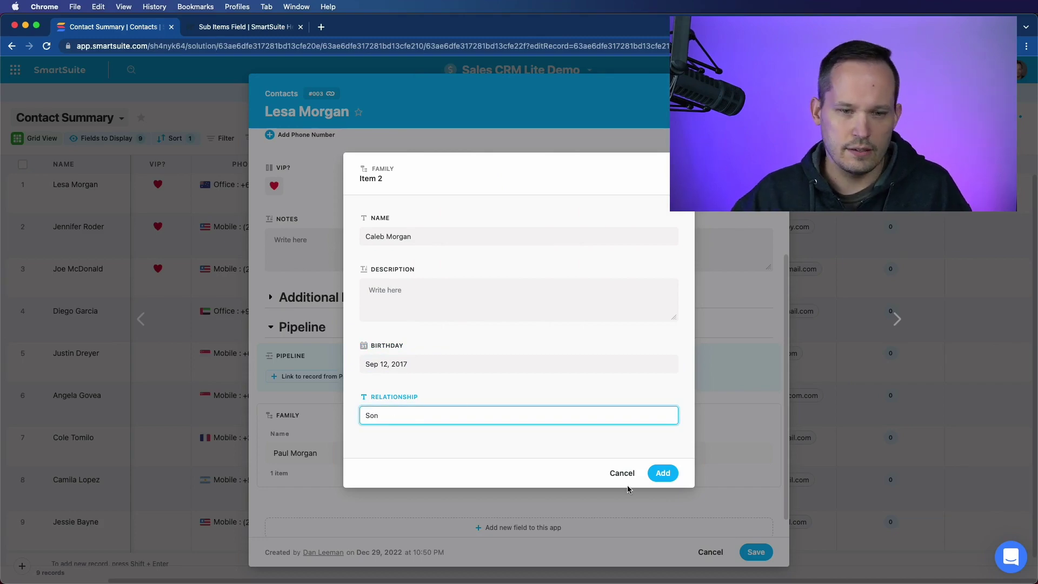
click(662, 473)
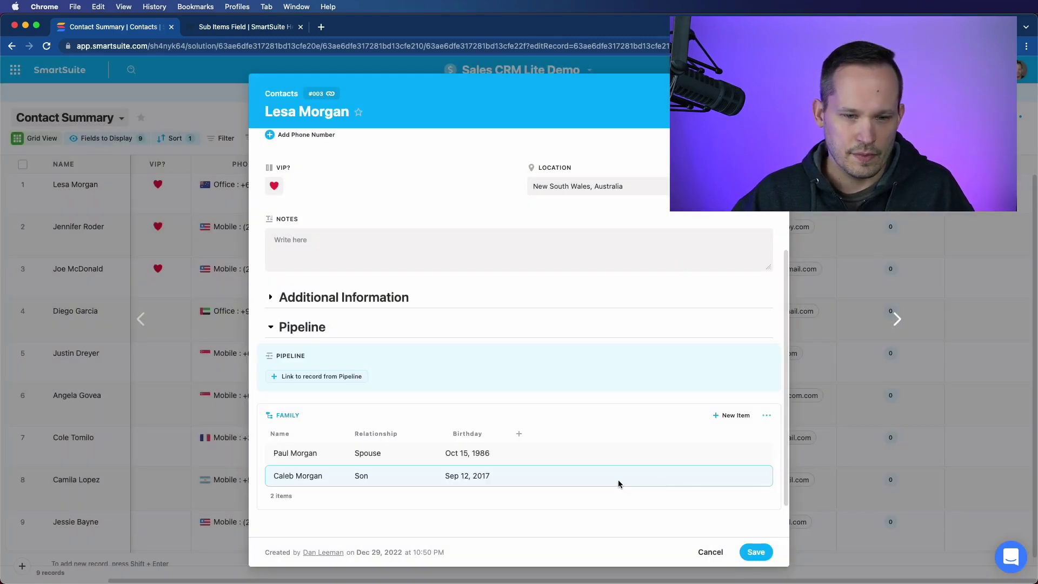
Save the contact record, reopen it to verify both Family entries, then close it.
scroll(618, 478, down, 1)
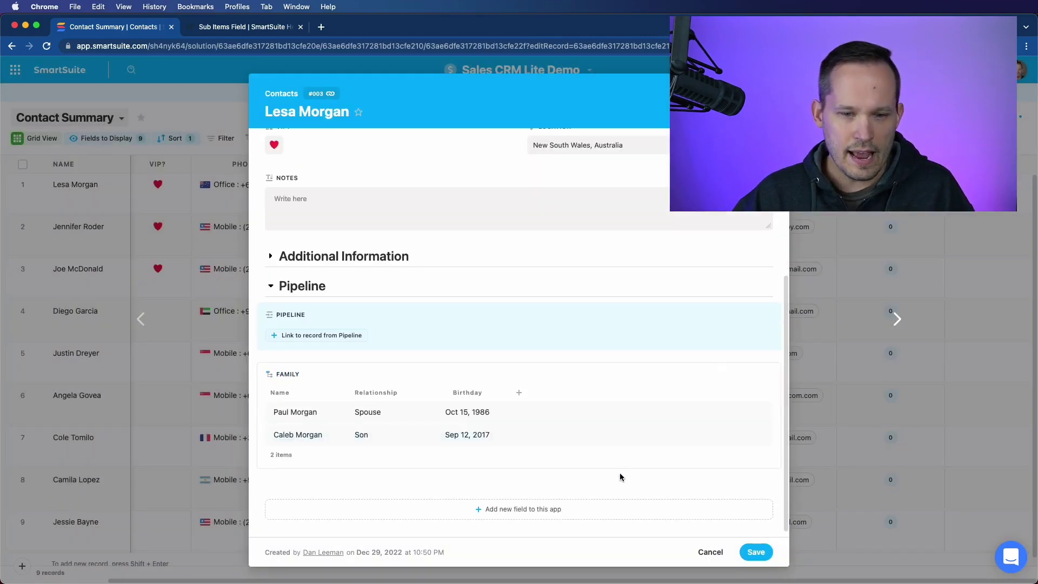
click(757, 551)
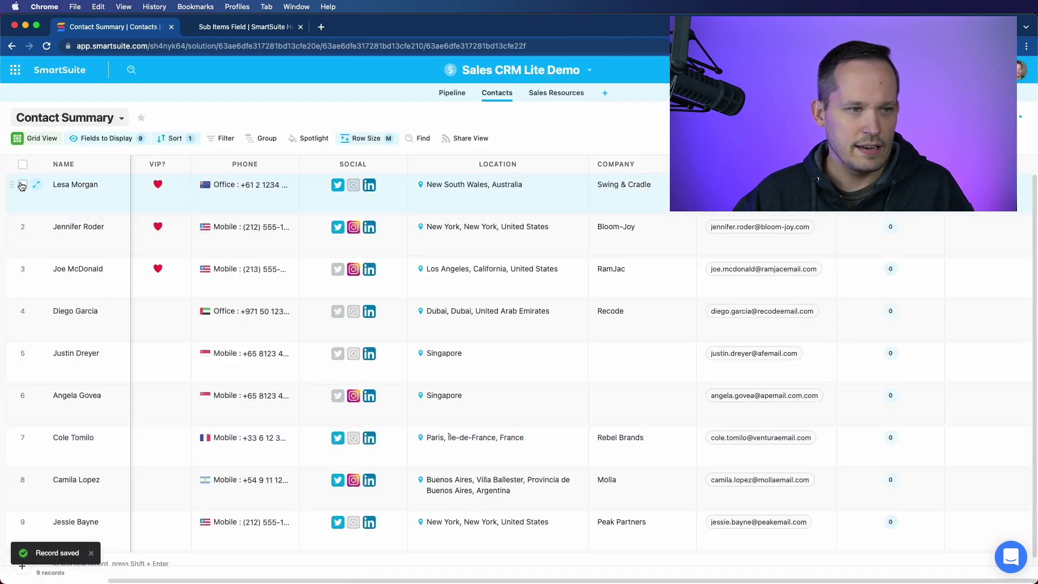
click(37, 184)
scroll(603, 426, down, 5)
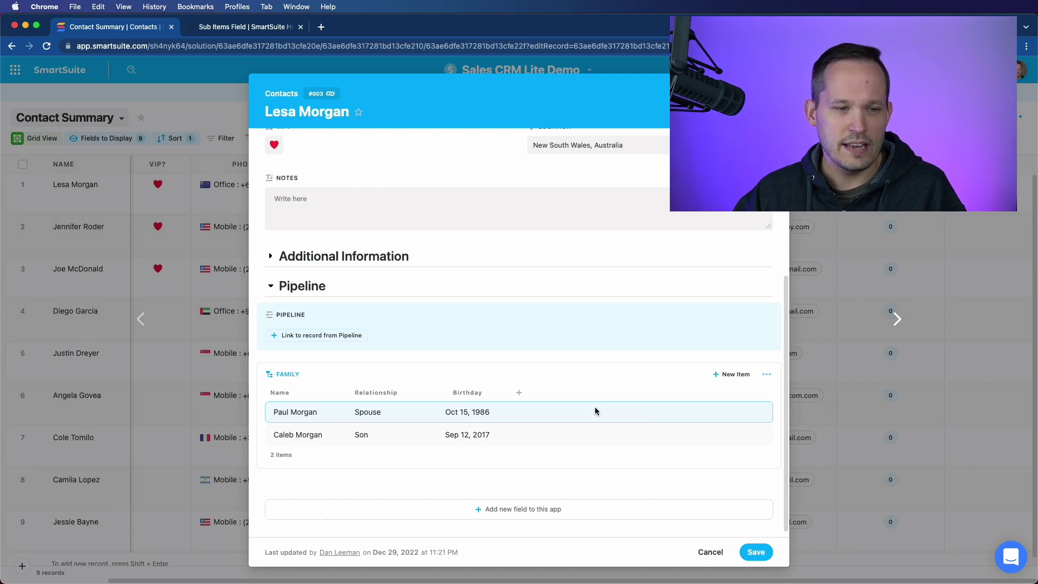
scroll(645, 408, up, 5)
scroll(646, 408, down, 5)
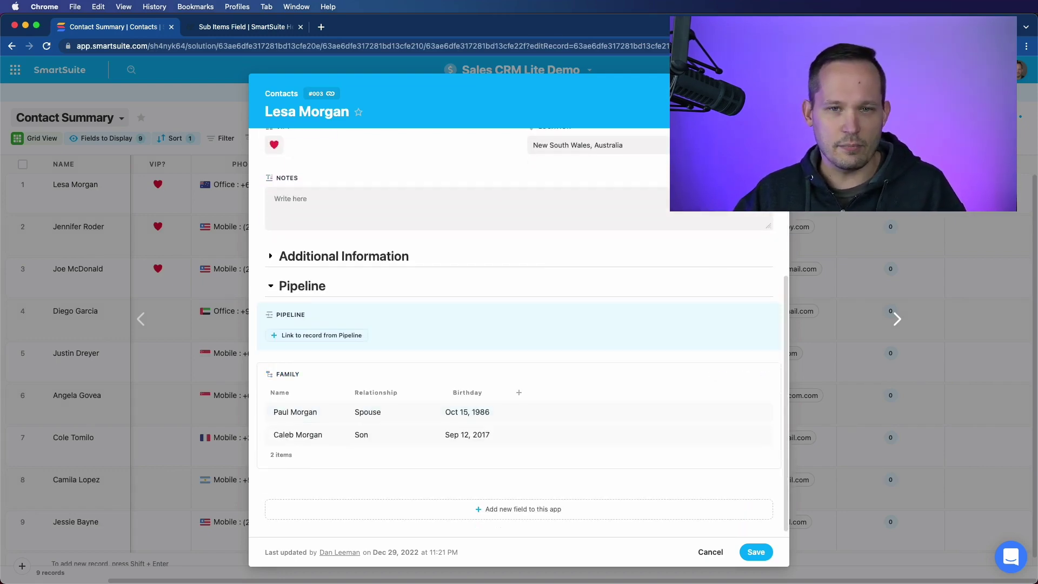
key(Escape)
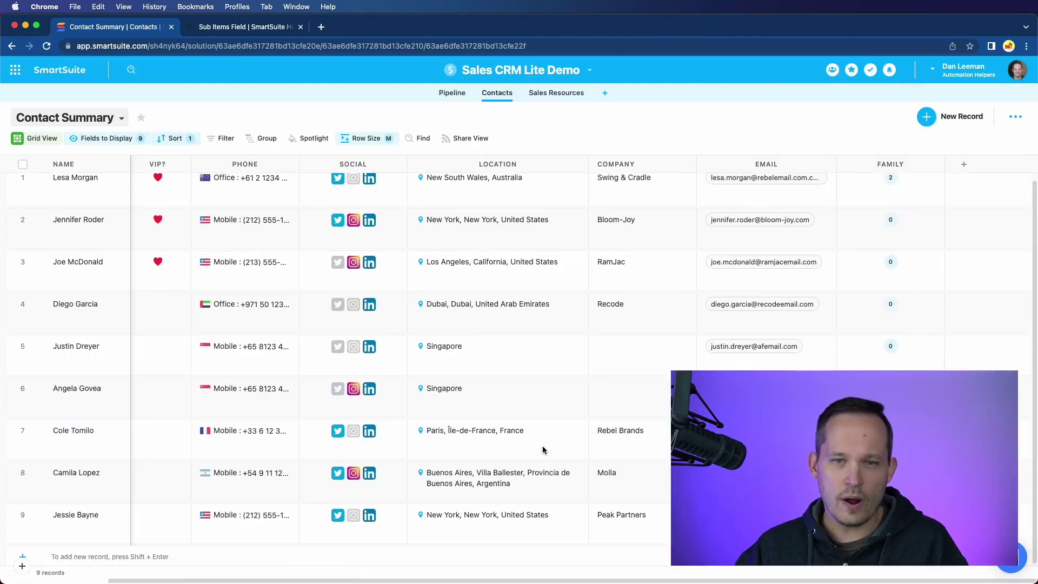
Open the first contact's Family sub-items from its grid count of 2, showing Spouse and Son.
click(542, 449)
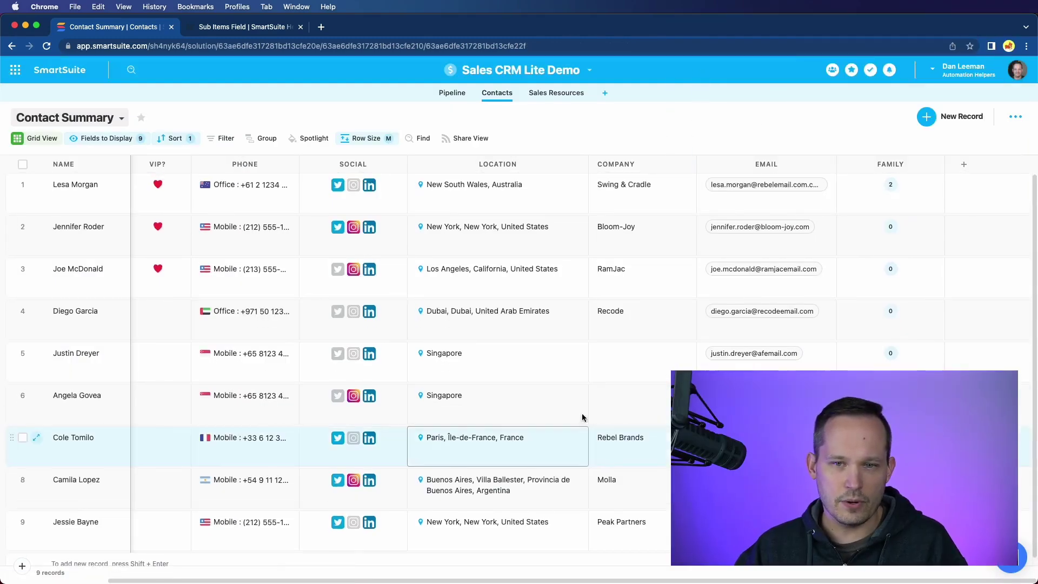
click(891, 192)
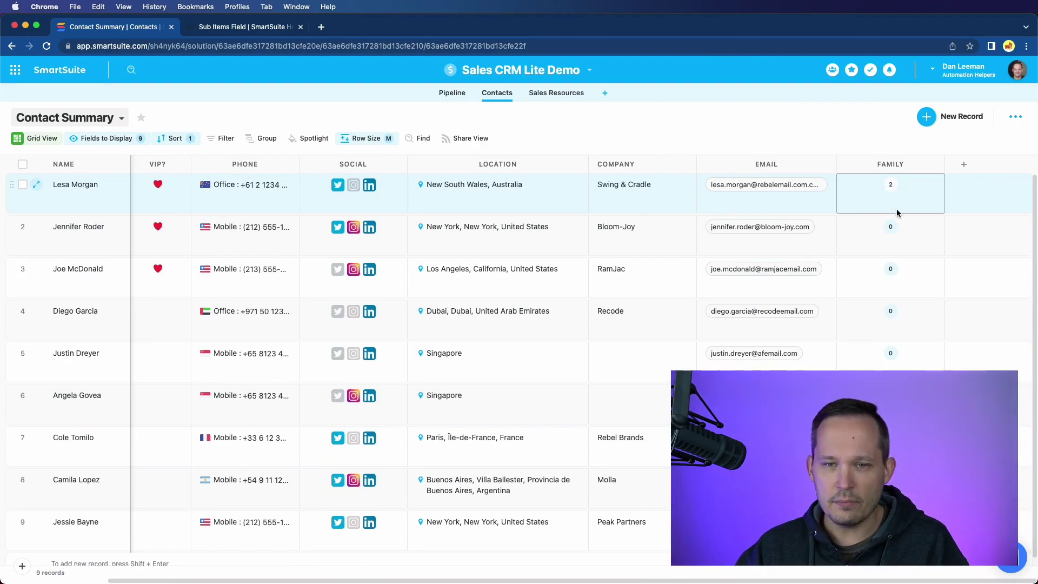
click(891, 185)
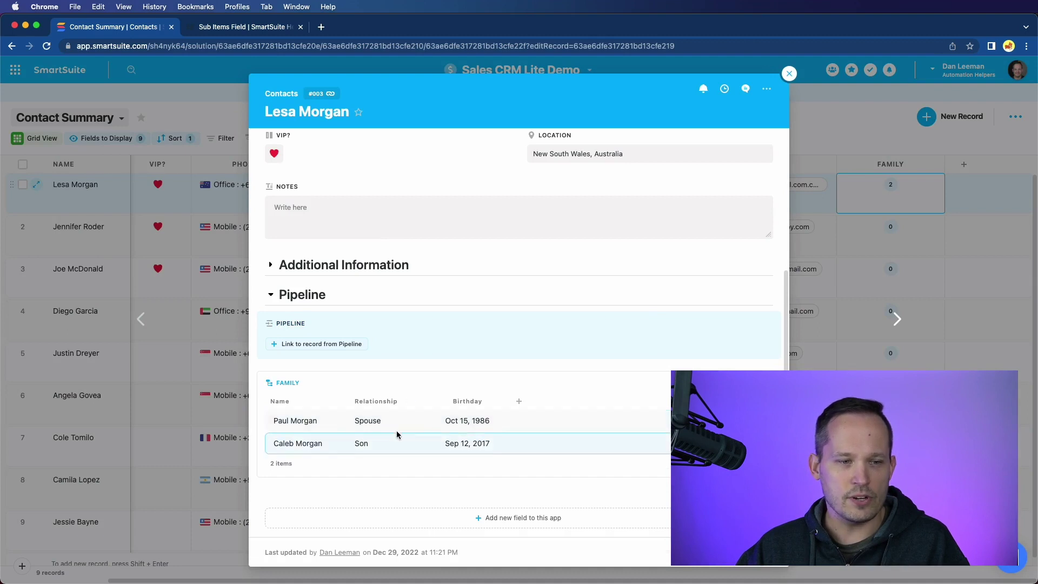
click(790, 74)
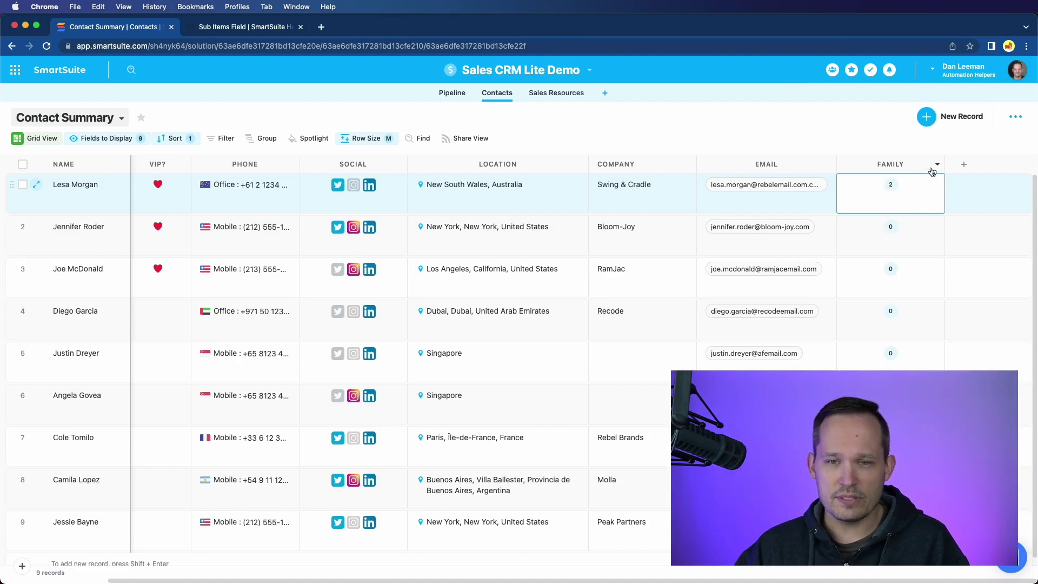
mouse_move(936, 162)
mouse_down()
mouse_move(1033, 162)
mouse_move(937, 164)
mouse_up()
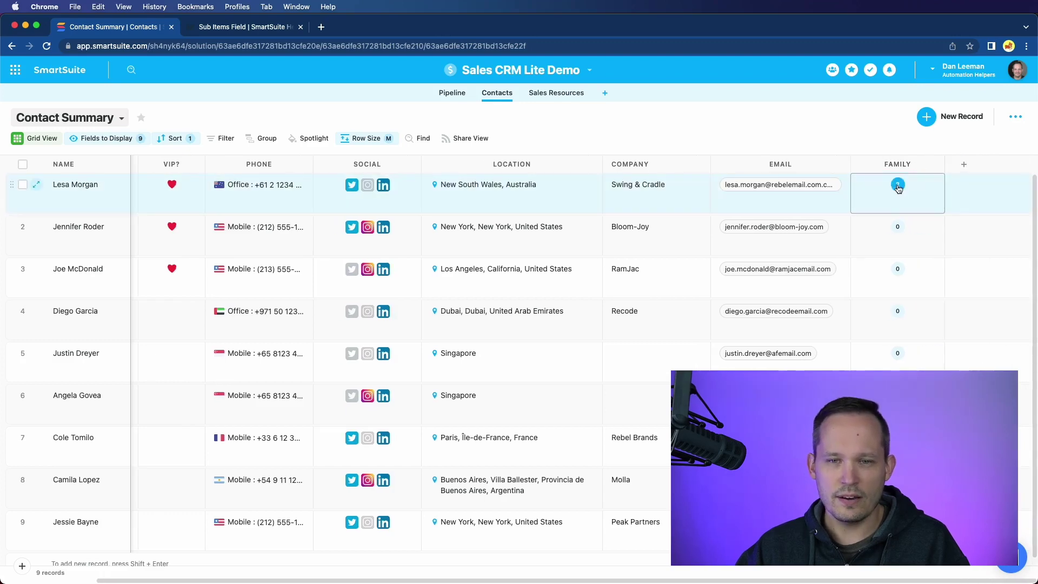
click(897, 185)
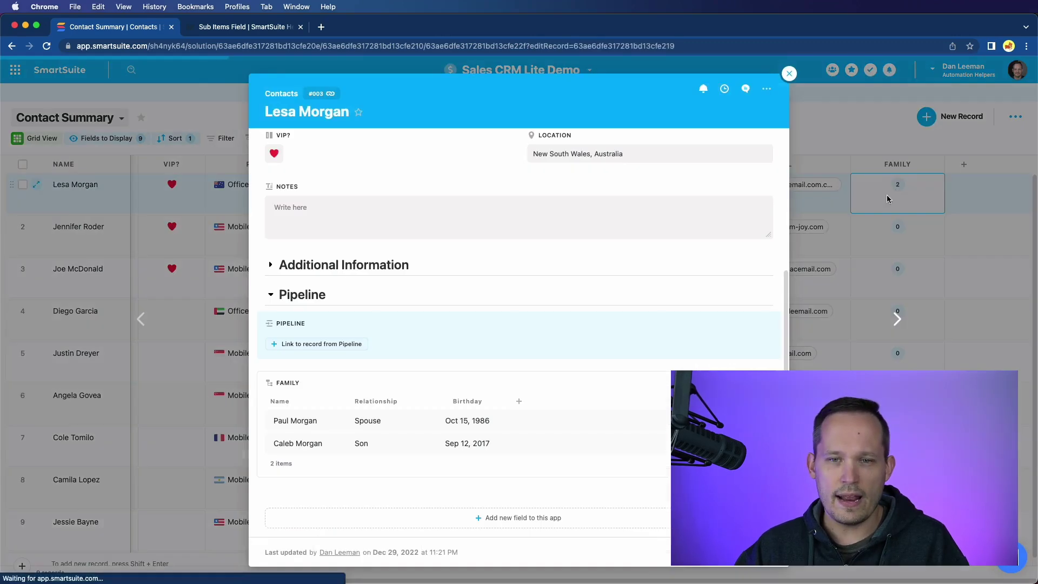